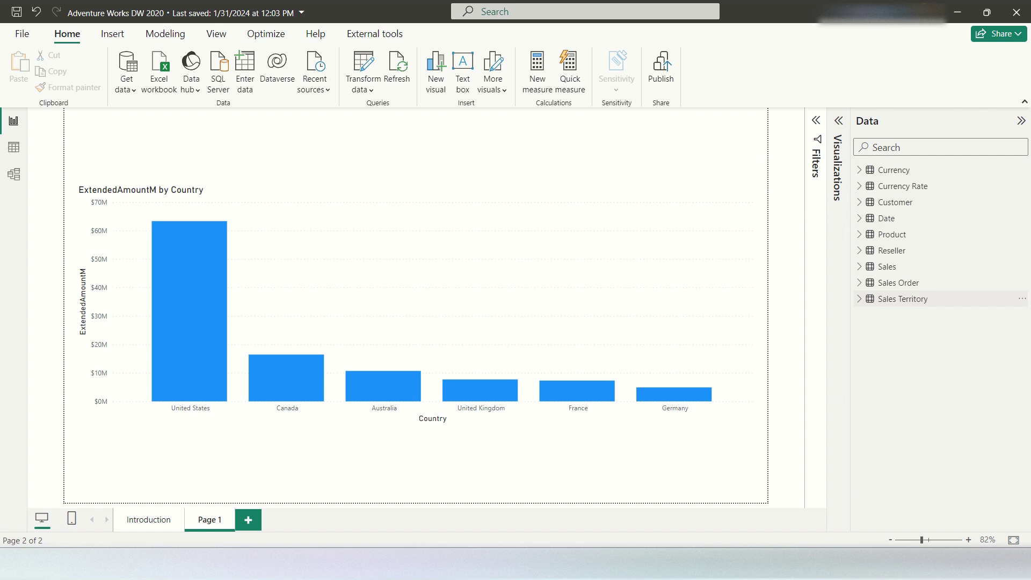
Review the formulas of the ExtendedAmountM, ProductCostM and SalesAmountM measures in the Sales table.
{"action": "left_click", "coordinate": [634, 268]}
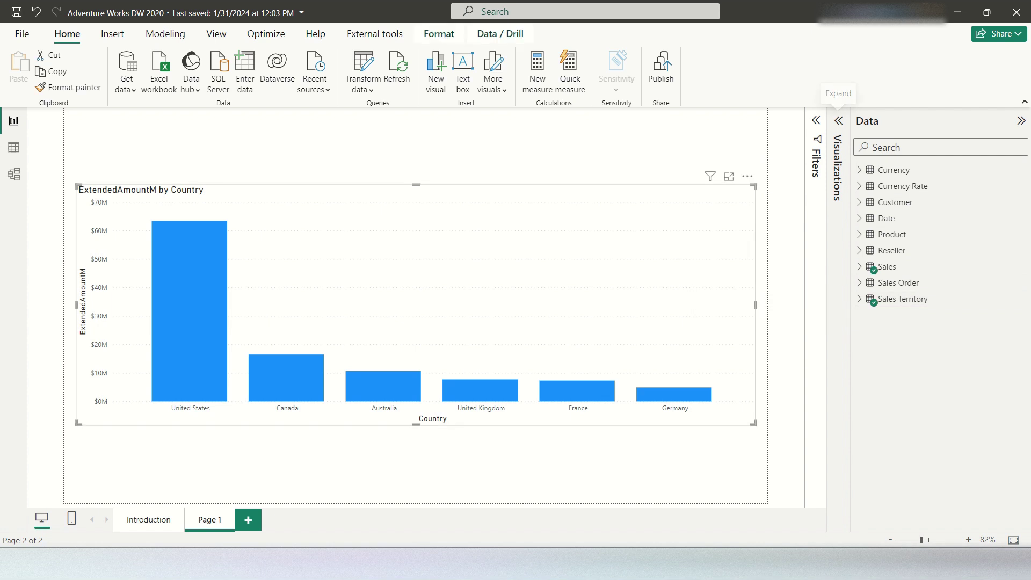
{"action": "left_click", "coordinate": [839, 121]}
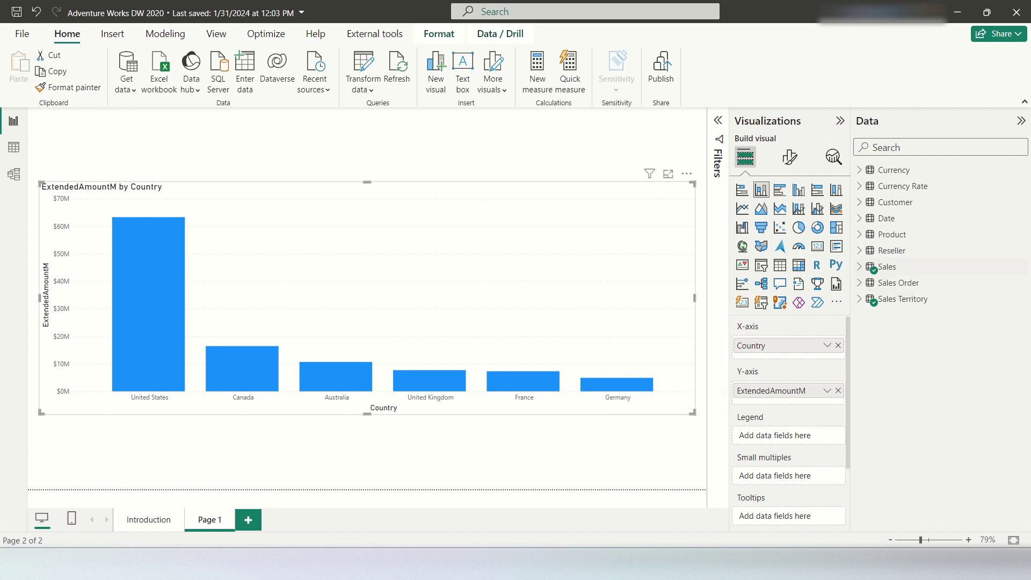
{"action": "left_click", "coordinate": [887, 266]}
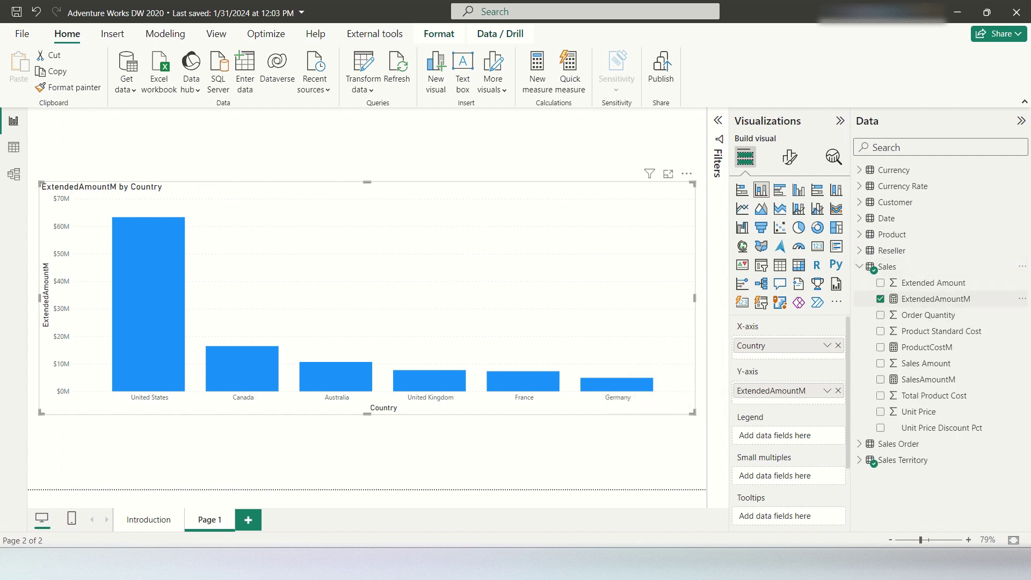
{"action": "left_click", "coordinate": [935, 299]}
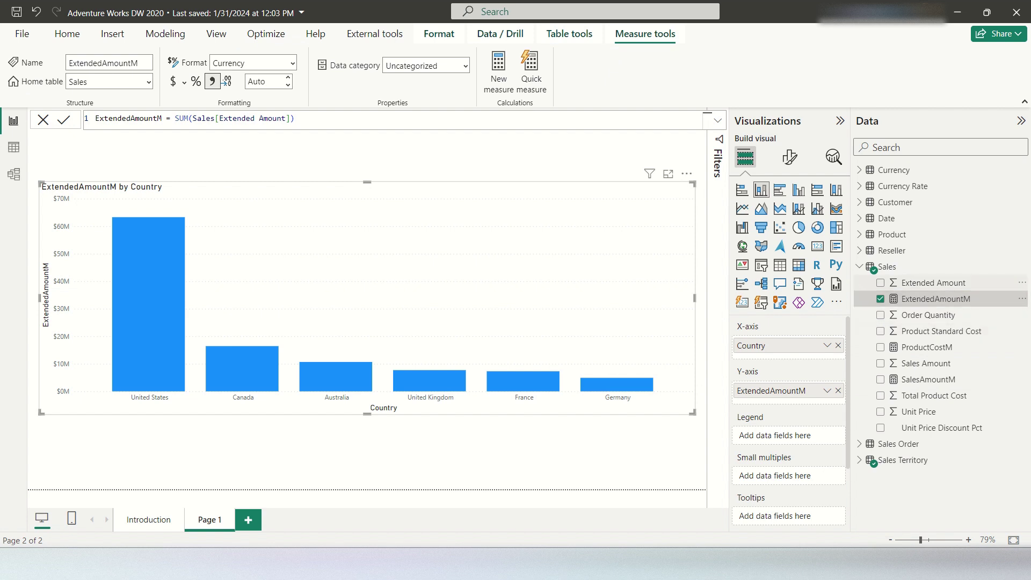
{"action": "left_click", "coordinate": [927, 347]}
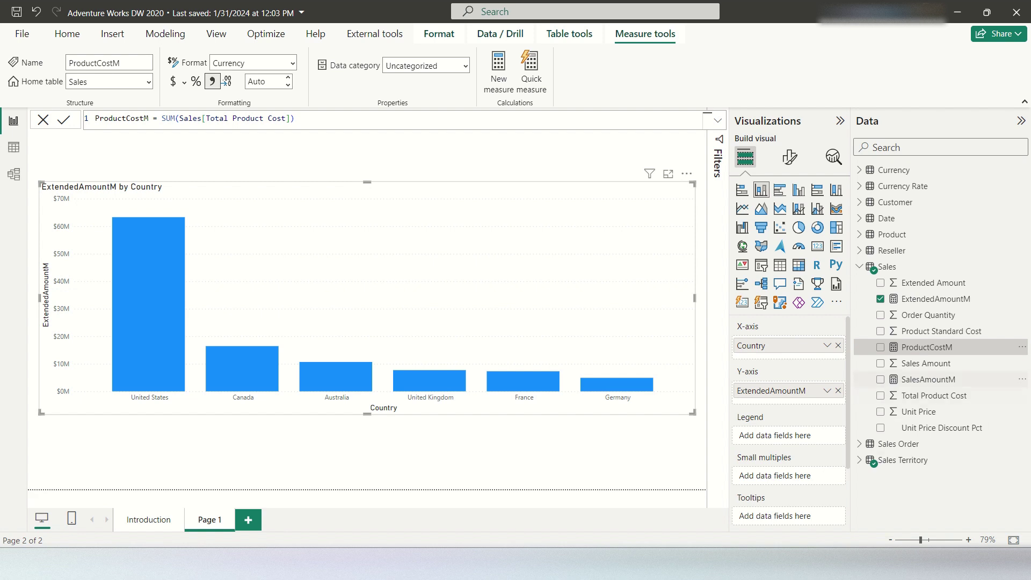
{"action": "left_click", "coordinate": [928, 380]}
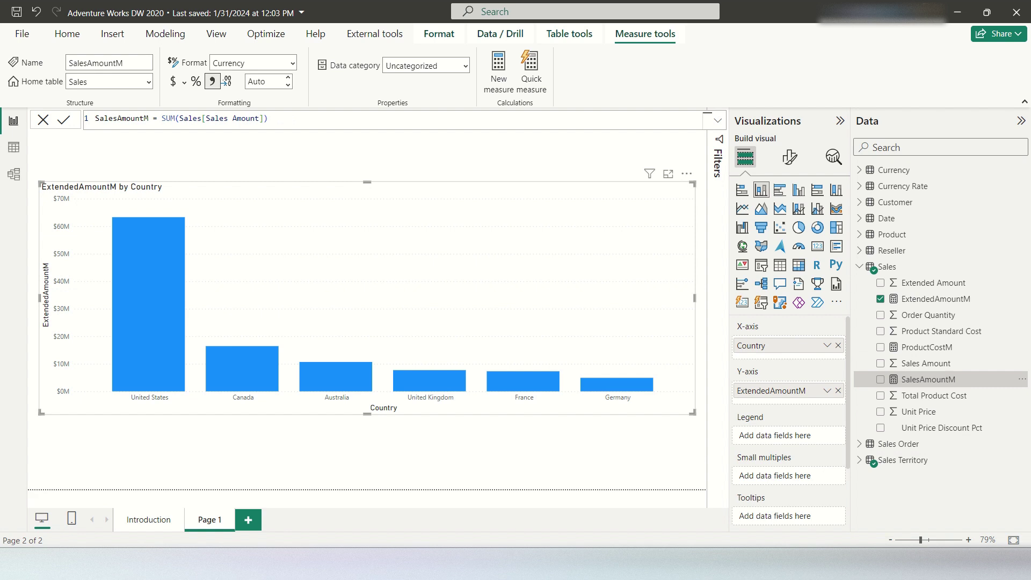
{"action": "left_click", "coordinate": [537, 451]}
{"action": "left_click", "coordinate": [457, 290]}
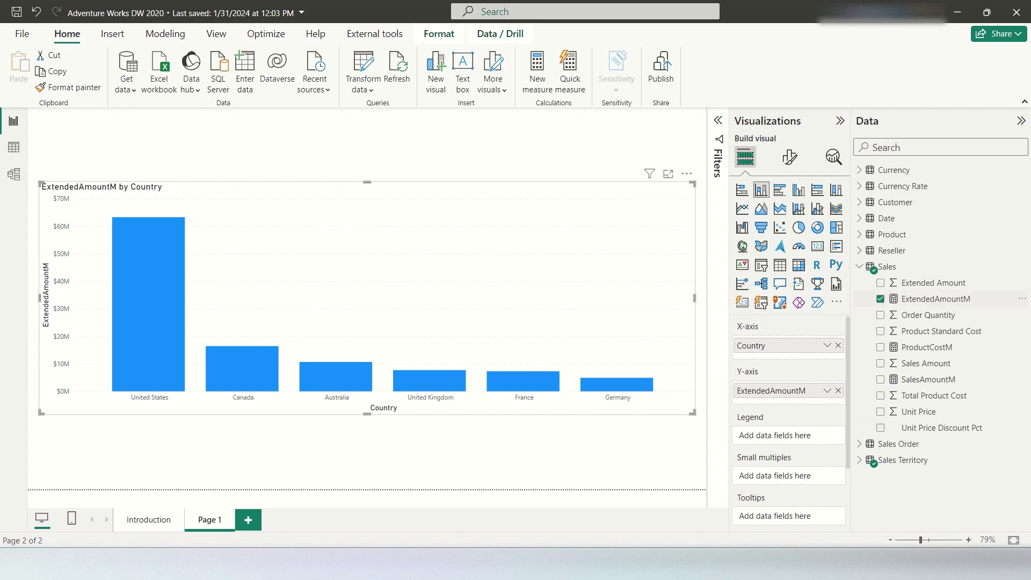
Examine the relationship between the Sales and Sales Territory tables in the data model, and return to the report page's chart.
{"action": "left_click", "coordinate": [14, 174]}
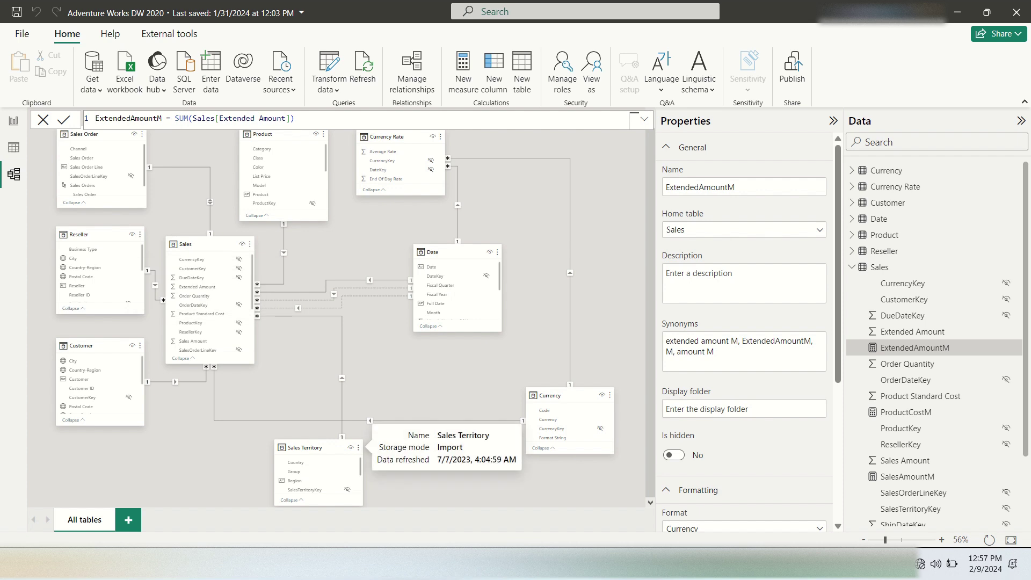
{"action": "left_click", "coordinate": [343, 377]}
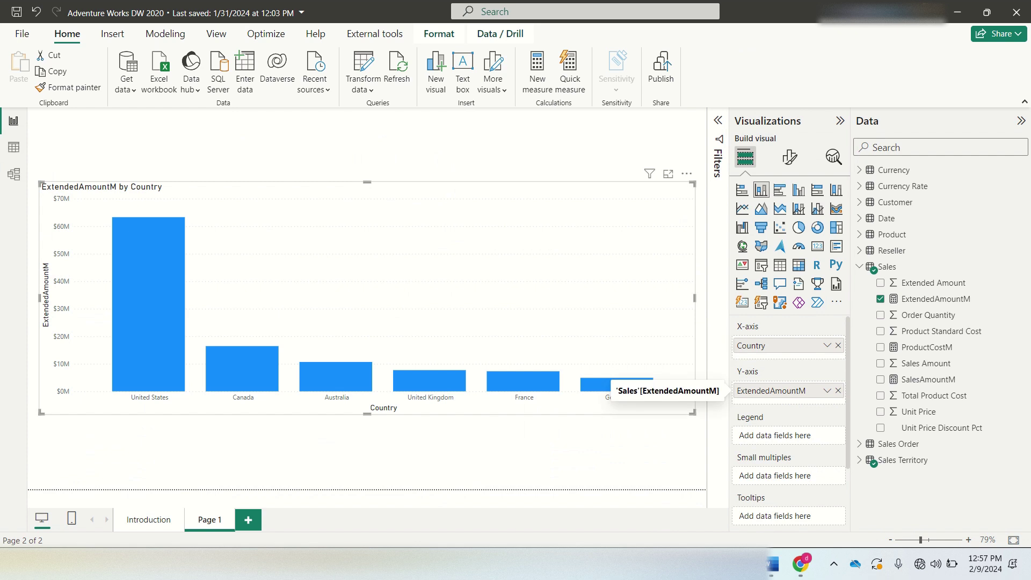
{"action": "left_click", "coordinate": [537, 454]}
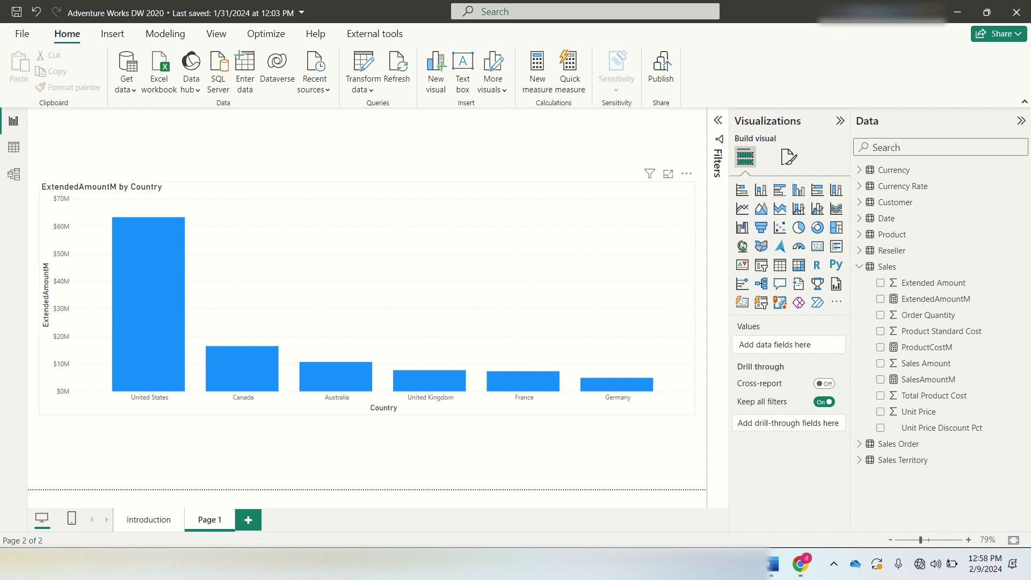
{"action": "left_click", "coordinate": [408, 279]}
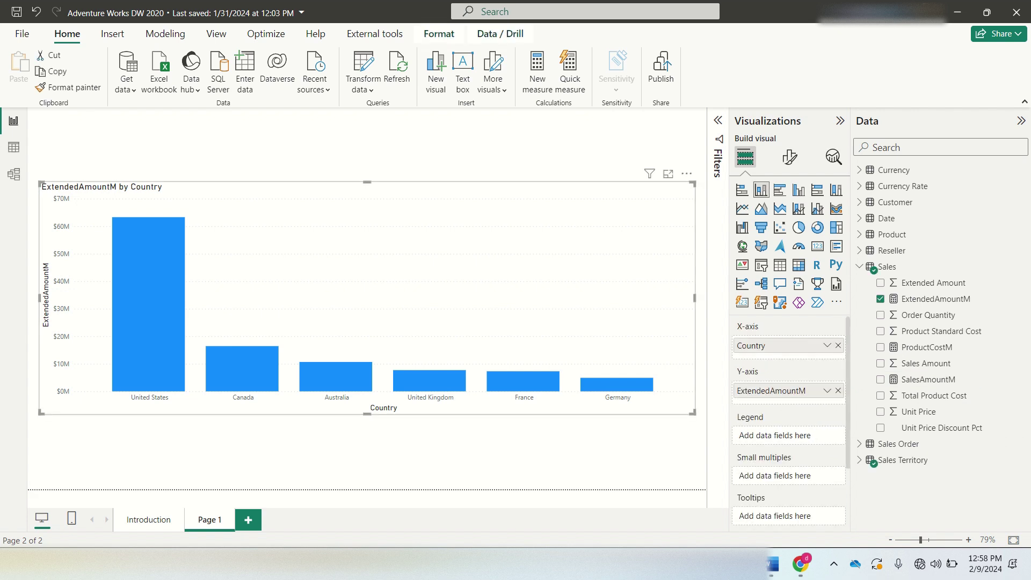
{"action": "left_click", "coordinate": [408, 452]}
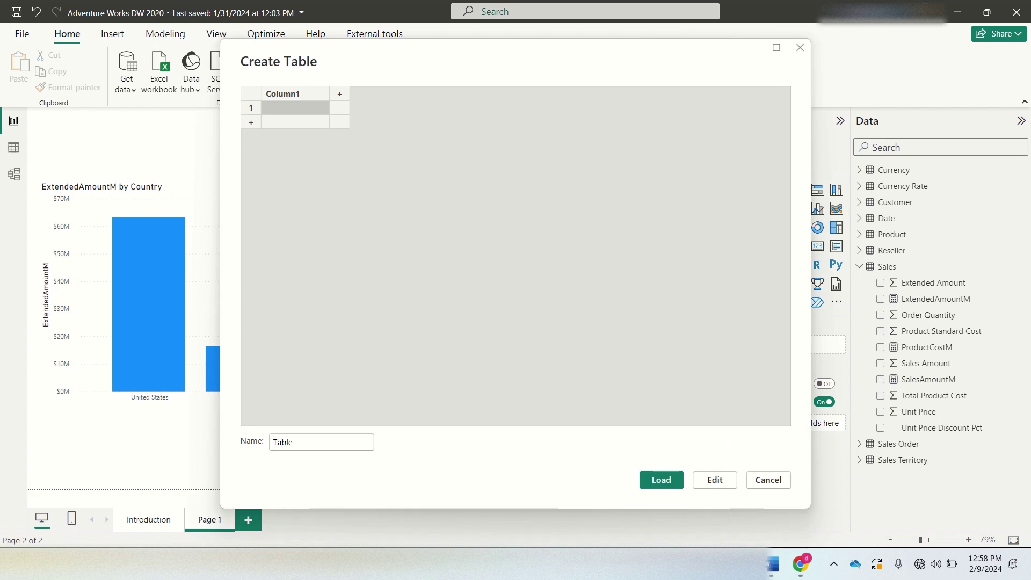
In a manually entered table, name the first column Measure, enter Extended Amount in row 1, and widen the column.
{"action": "double_click", "coordinate": [295, 93]}
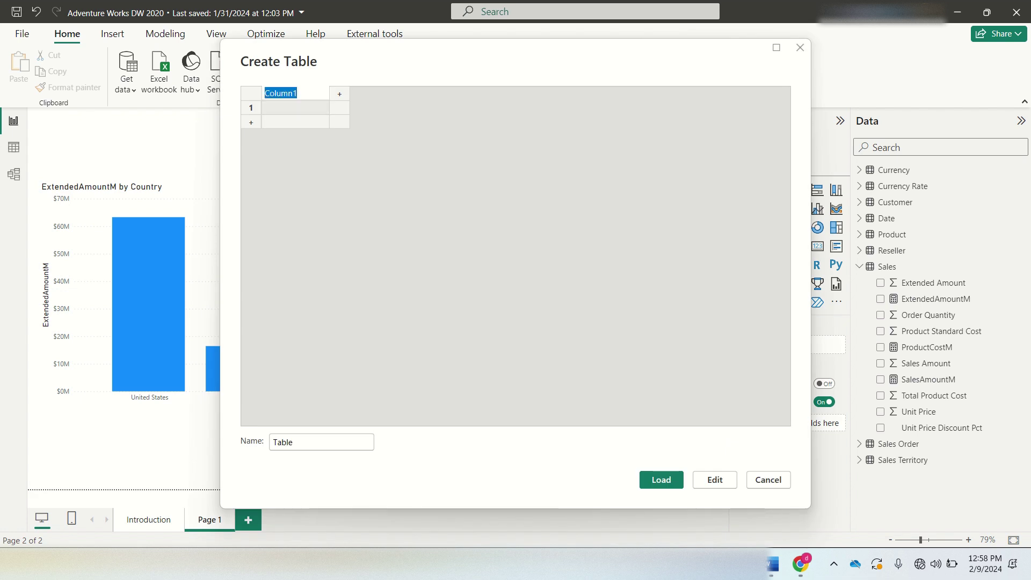
{"action": "type", "text": "Measure"}
{"action": "key", "text": "Return"}
{"action": "double_click", "coordinate": [294, 108]}
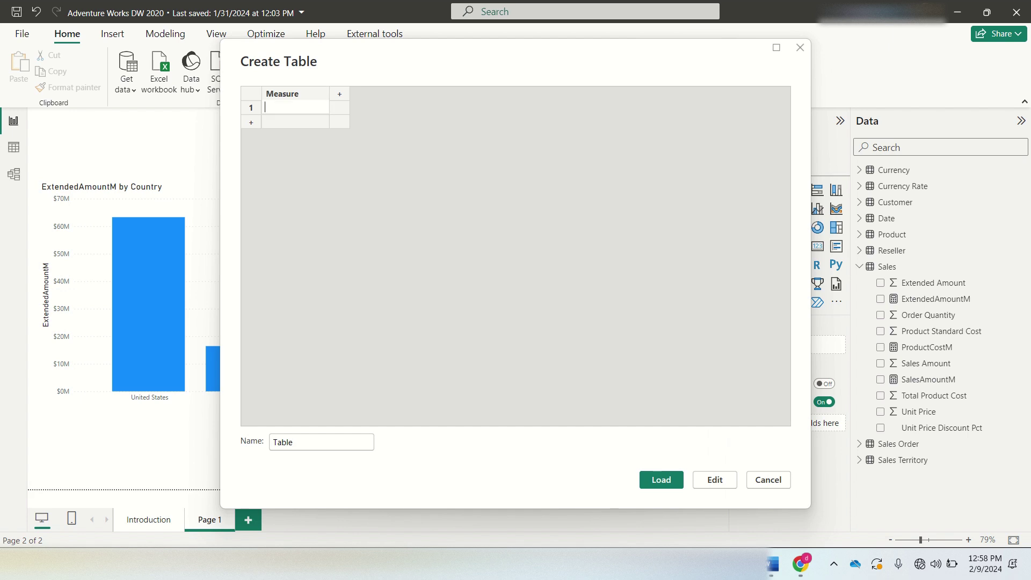
{"action": "type", "text": "Extended"}
{"action": "type", "text": " Amount"}
{"action": "key", "text": "Return"}
{"action": "left_click_drag", "start_coordinate": [329, 94], "coordinate": [375, 94]}
Enter Product Cost and Sales Amount in rows 2 and 3 of the Measure column.
{"action": "left_click", "coordinate": [318, 122]}
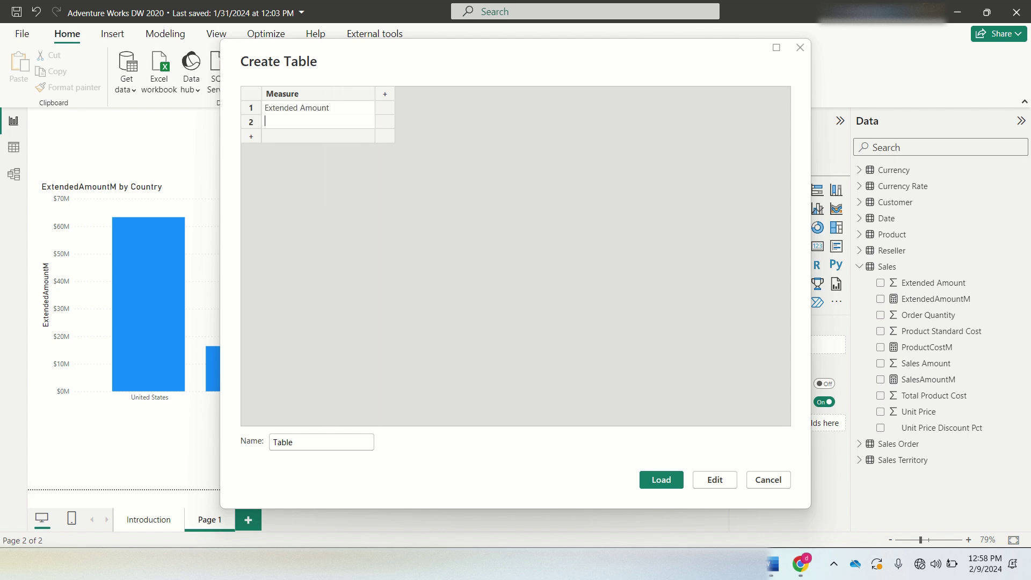
{"action": "type", "text": "Product Cost"}
{"action": "key", "text": "Return"}
{"action": "left_click", "coordinate": [318, 136]}
{"action": "type", "text": "Sales Amount"}
{"action": "key", "text": "Return"}
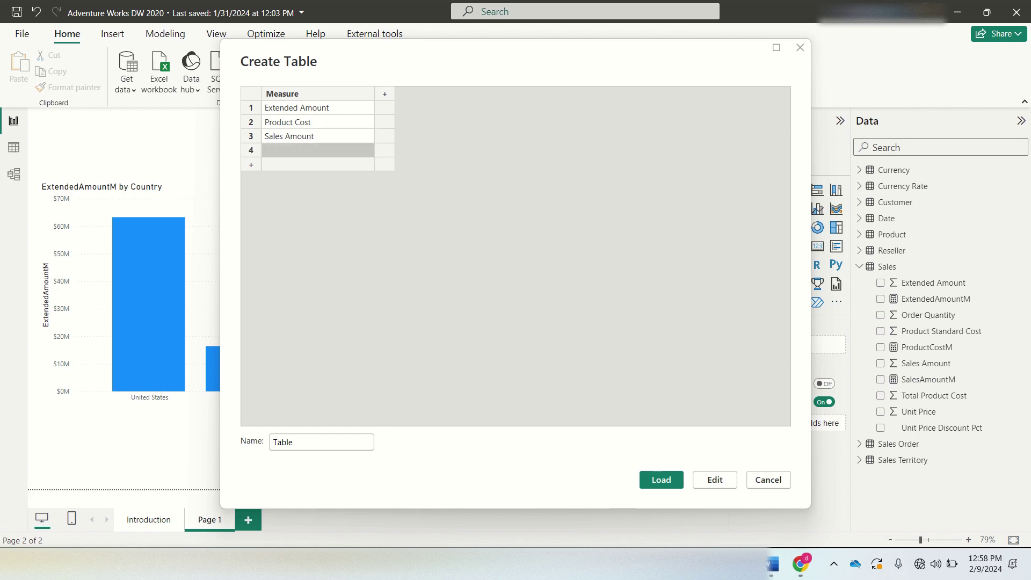
Name the new table FilterMeasure.
{"action": "key", "text": "Escape"}
{"action": "double_click", "coordinate": [283, 442]}
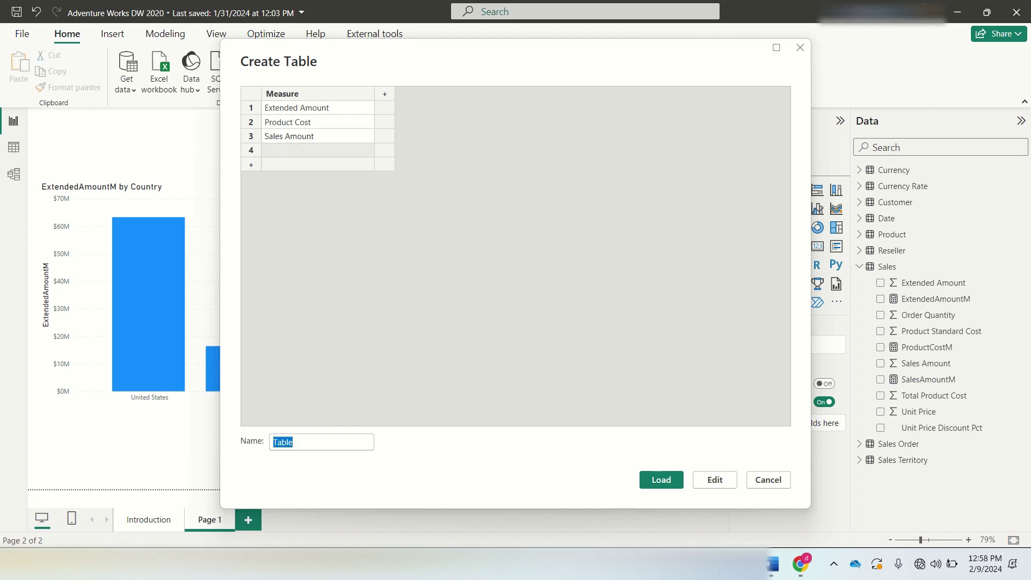
{"action": "type", "text": "FilterMeasure"}
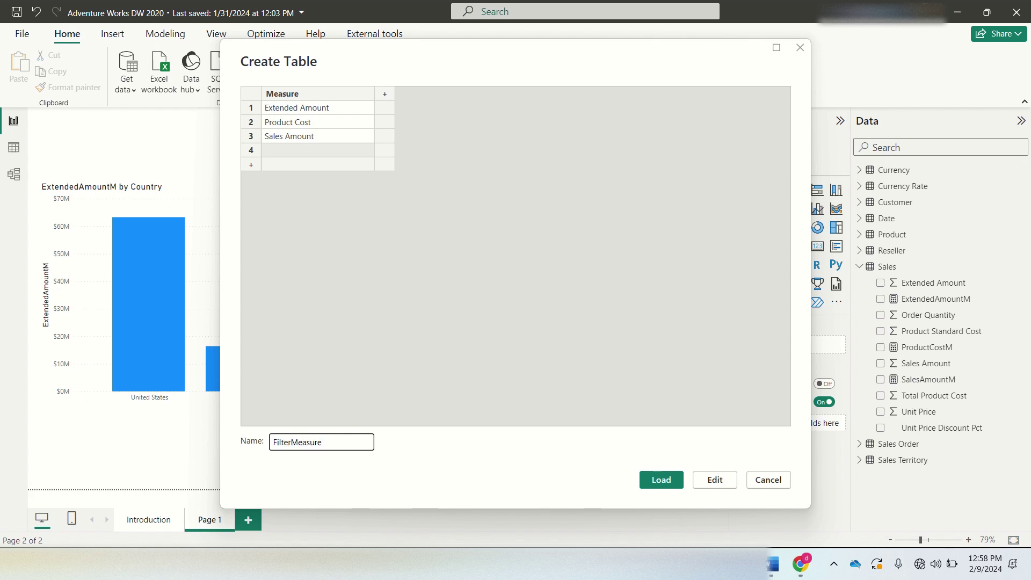
Delete the empty fourth row of the FilterMeasure table and load the table into the model.
{"action": "right_click", "coordinate": [357, 151]}
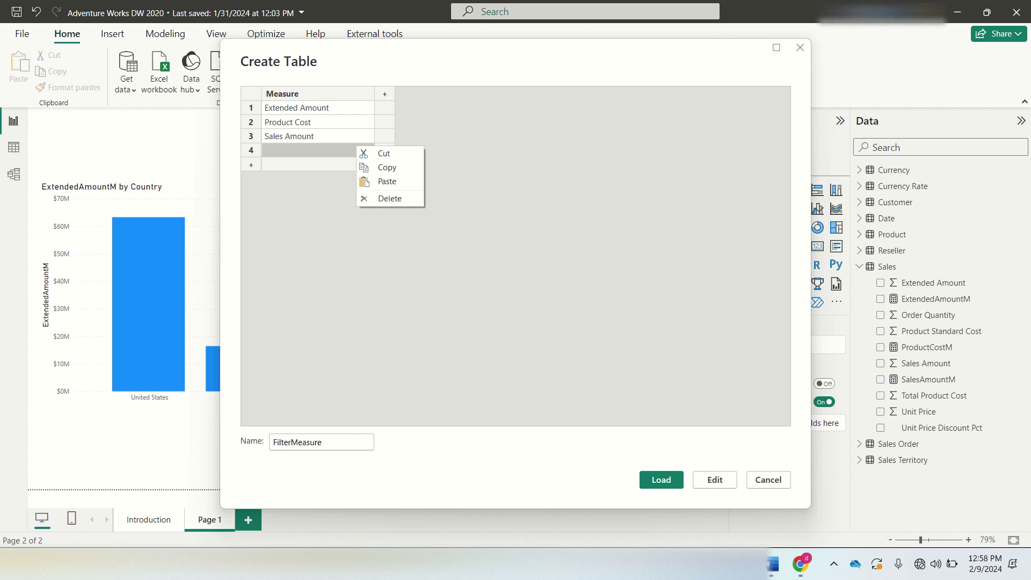
{"action": "left_click", "coordinate": [390, 199]}
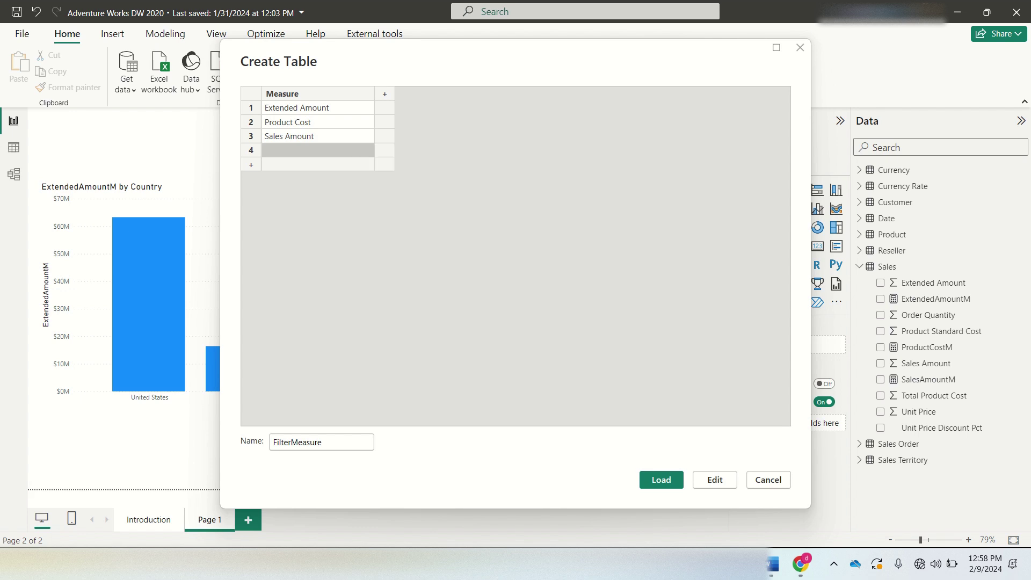
{"action": "right_click", "coordinate": [259, 150]}
{"action": "left_click", "coordinate": [292, 215]}
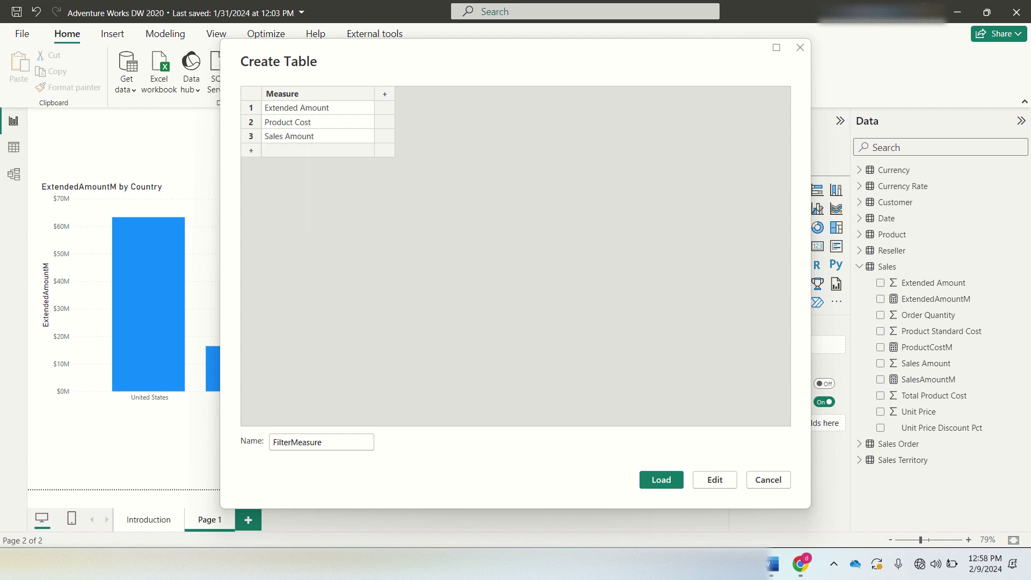
{"action": "left_click", "coordinate": [661, 480]}
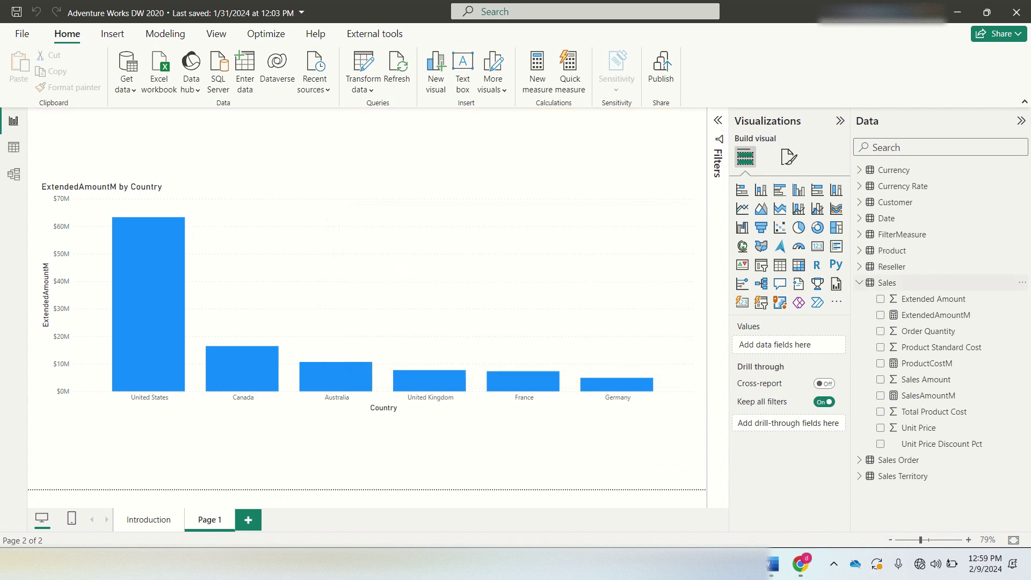
Add a slicer with the Measure field from FilterMeasure, and fit it in the space above the chart's right end.
{"action": "left_click", "coordinate": [860, 282]}
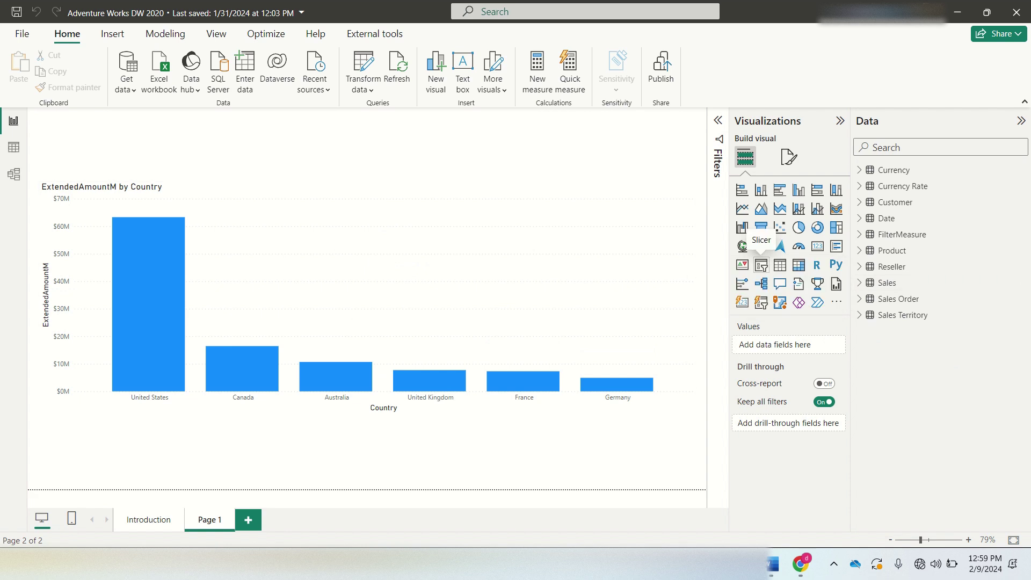
{"action": "left_click", "coordinate": [761, 265]}
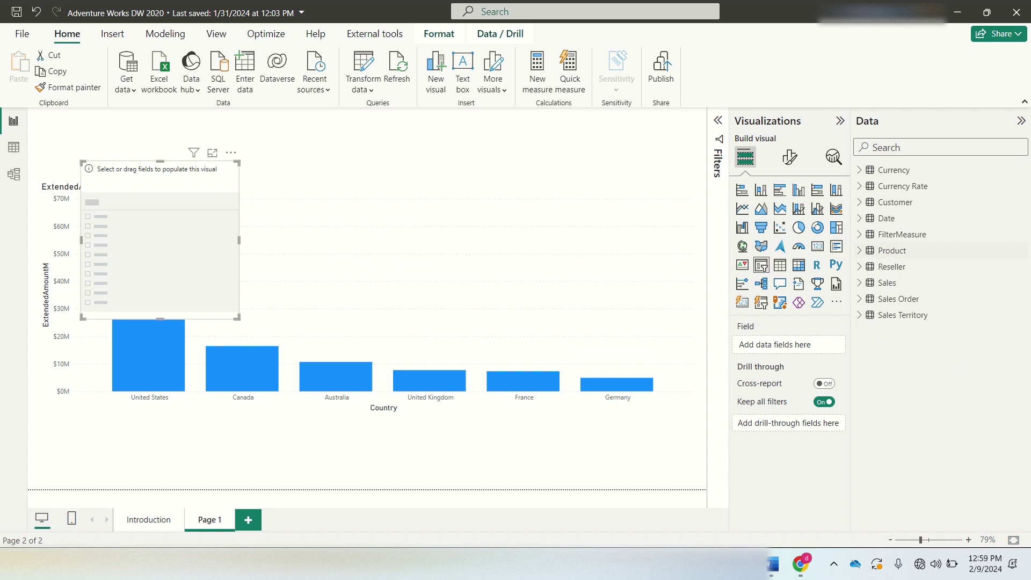
{"action": "left_click", "coordinate": [903, 234]}
{"action": "left_click_drag", "start_coordinate": [917, 250], "coordinate": [789, 345]}
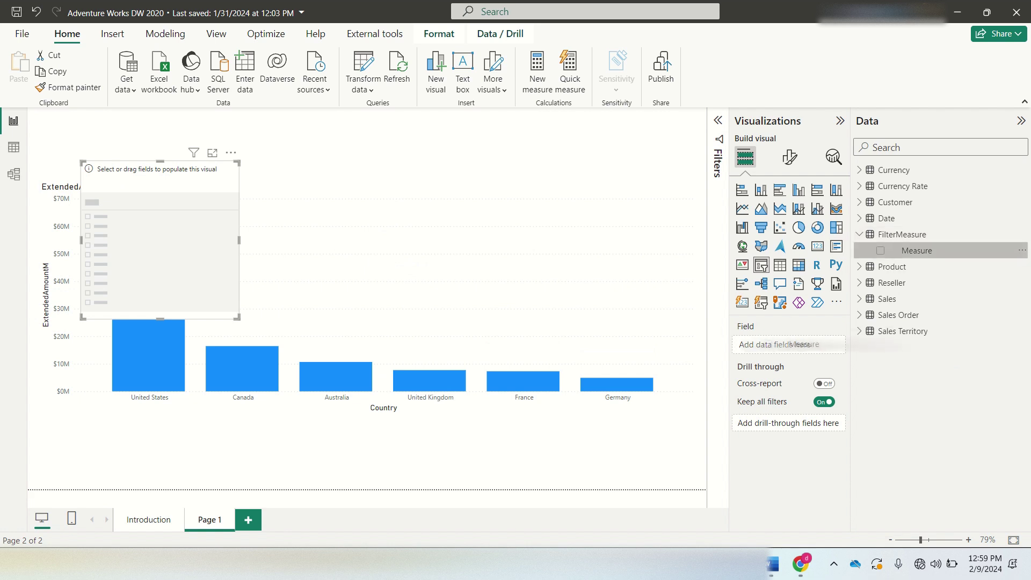
{"action": "left_click_drag", "start_coordinate": [160, 237], "coordinate": [570, 193]}
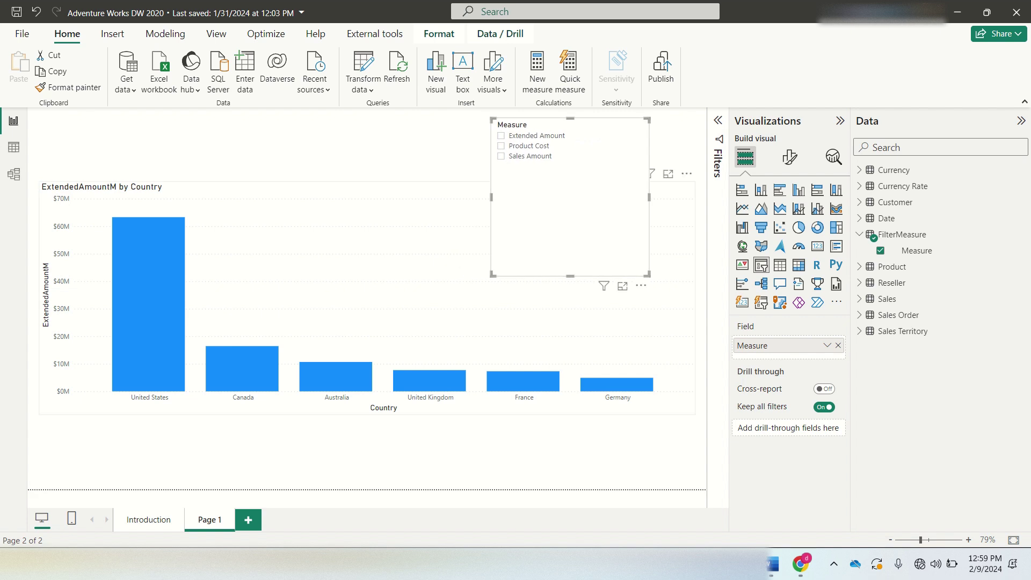
{"action": "left_click_drag", "start_coordinate": [571, 275], "coordinate": [570, 175]}
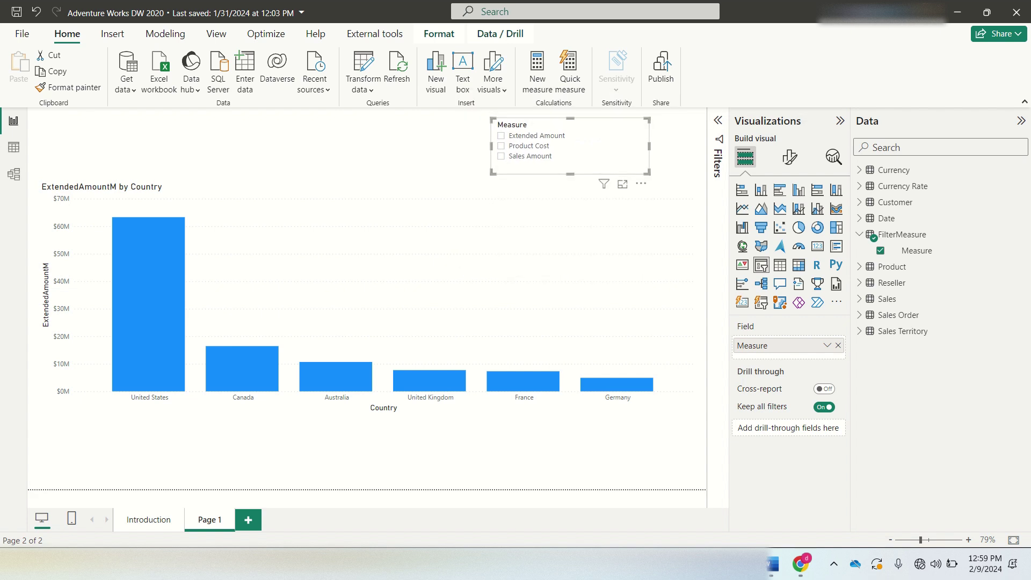
Set the Measure slicer's style to Dropdown.
{"action": "left_click", "coordinate": [790, 157]}
{"action": "left_click", "coordinate": [771, 250]}
{"action": "left_click", "coordinate": [789, 317]}
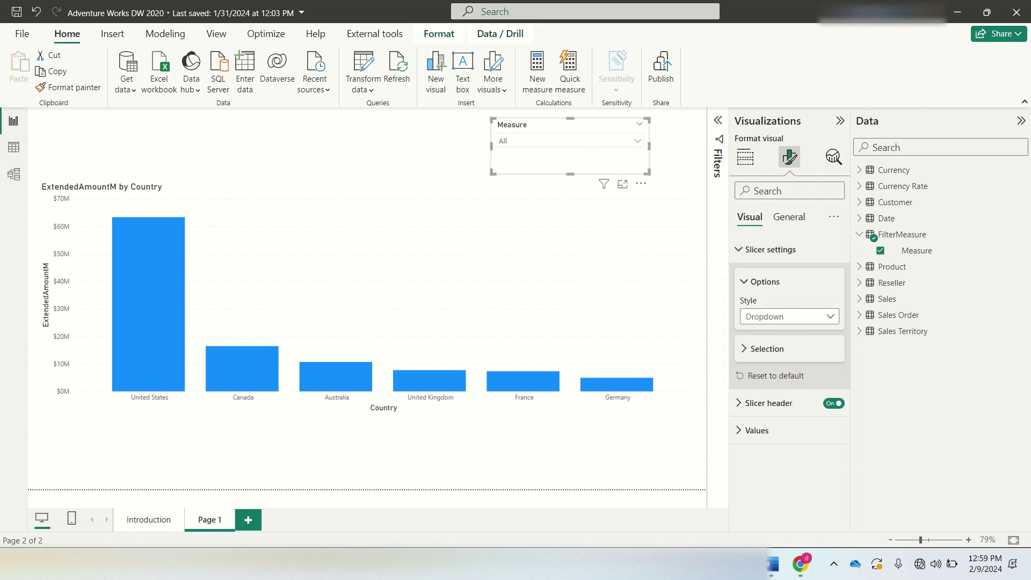
Try Extended Amount and Product Cost in the Measure slicer, and leave Sales Amount selected.
{"action": "left_click", "coordinate": [638, 140]}
{"action": "left_click", "coordinate": [504, 153]}
{"action": "left_click", "coordinate": [504, 163]}
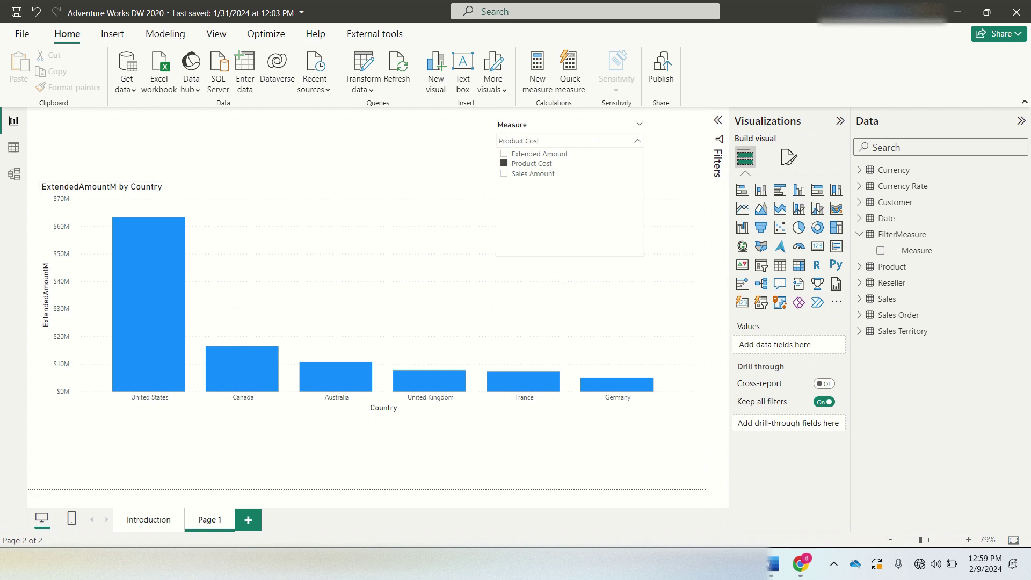
{"action": "left_click", "coordinate": [504, 174]}
{"action": "left_click", "coordinate": [637, 141]}
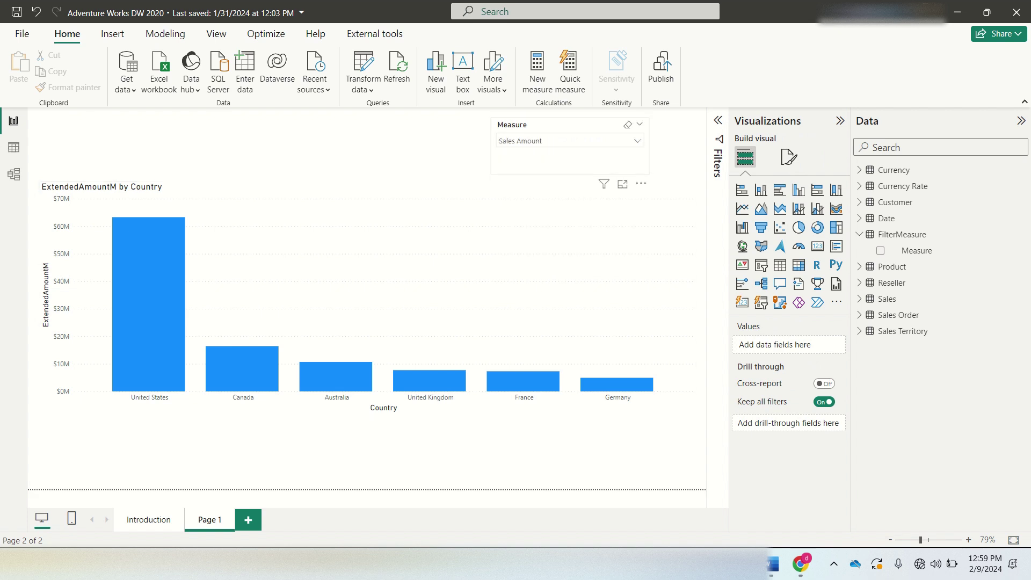
Add a new measure to the Sales table.
{"action": "left_click", "coordinate": [903, 234]}
{"action": "left_click", "coordinate": [888, 282]}
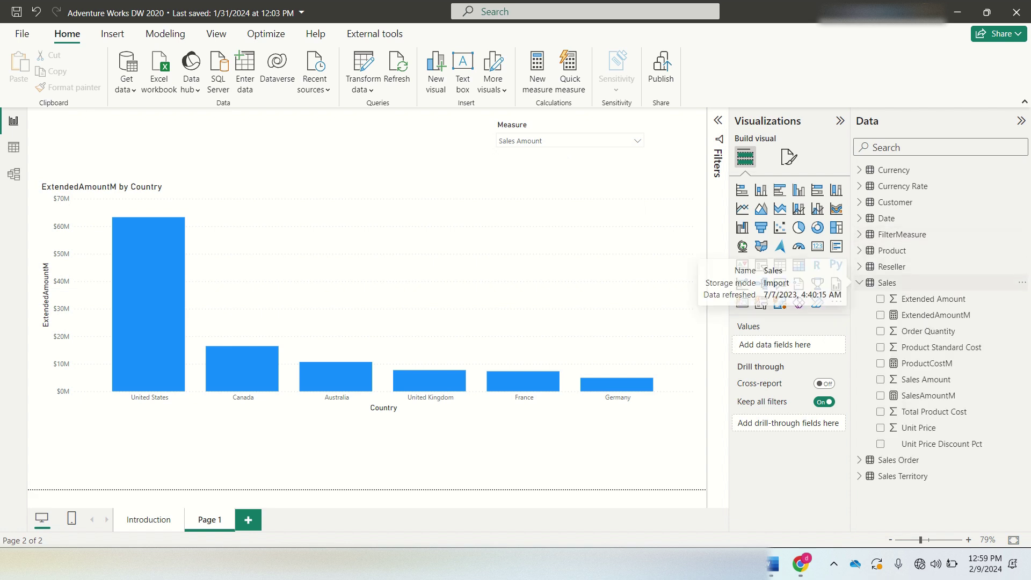
{"action": "left_click", "coordinate": [1022, 282]}
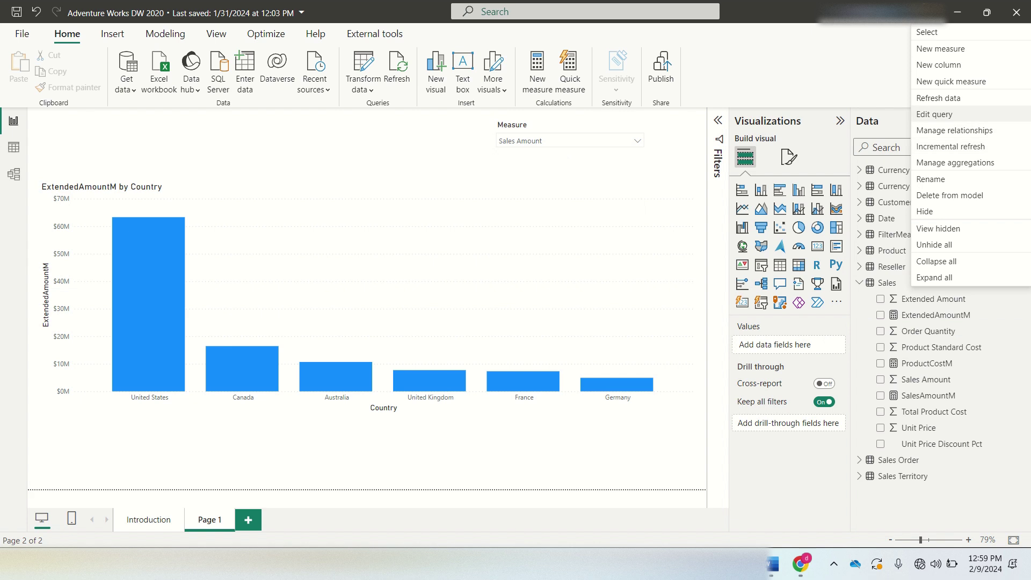
{"action": "left_click", "coordinate": [941, 49]}
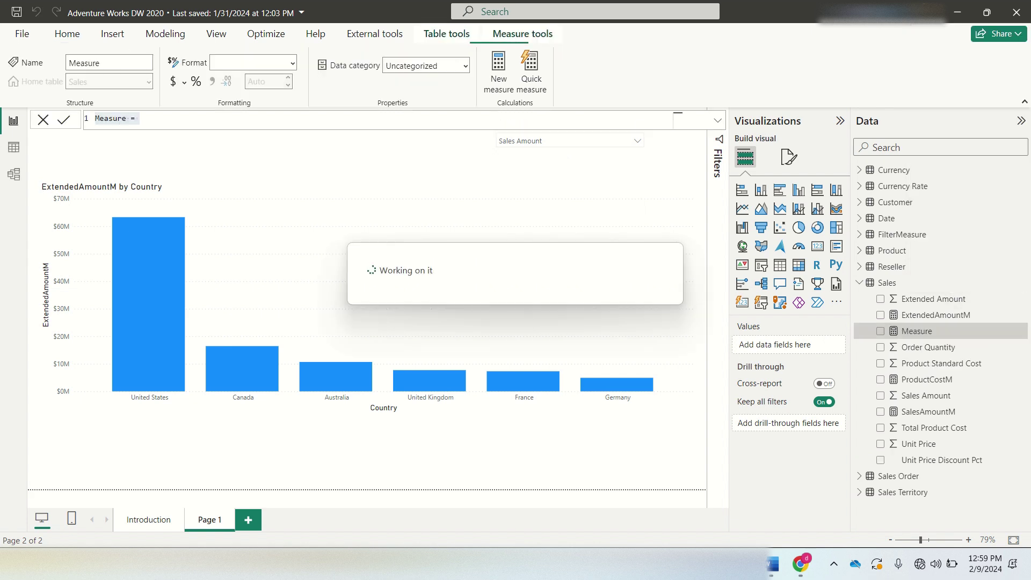
Name the measure DynamicAmount and start its formula with VAR A = SELECTEDVALUE(FilterMeasure[Measure]).
{"action": "type", "text": "Dynamic"}
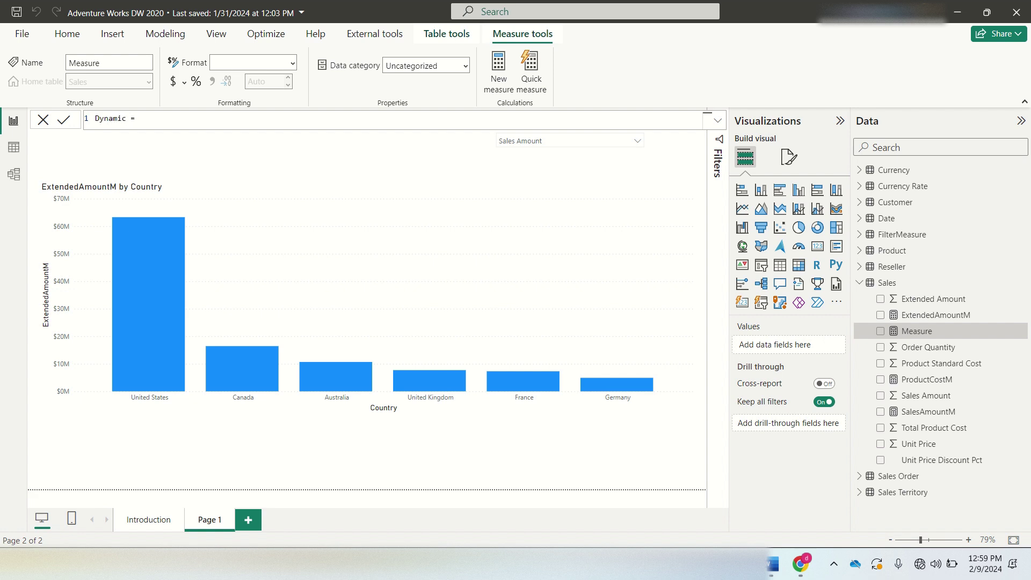
{"action": "type", "text": "Amount = VAR A = SELE"}
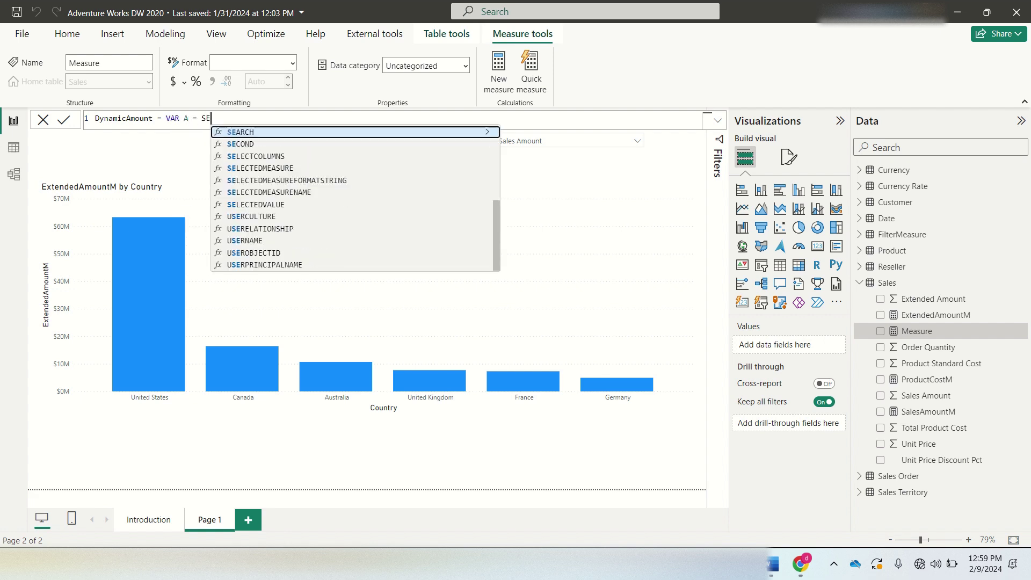
{"action": "key", "text": "Down"}
{"action": "key", "text": "Down"}
{"action": "key", "text": "Down"}
{"action": "key", "text": "Down"}
{"action": "key", "text": "Tab"}
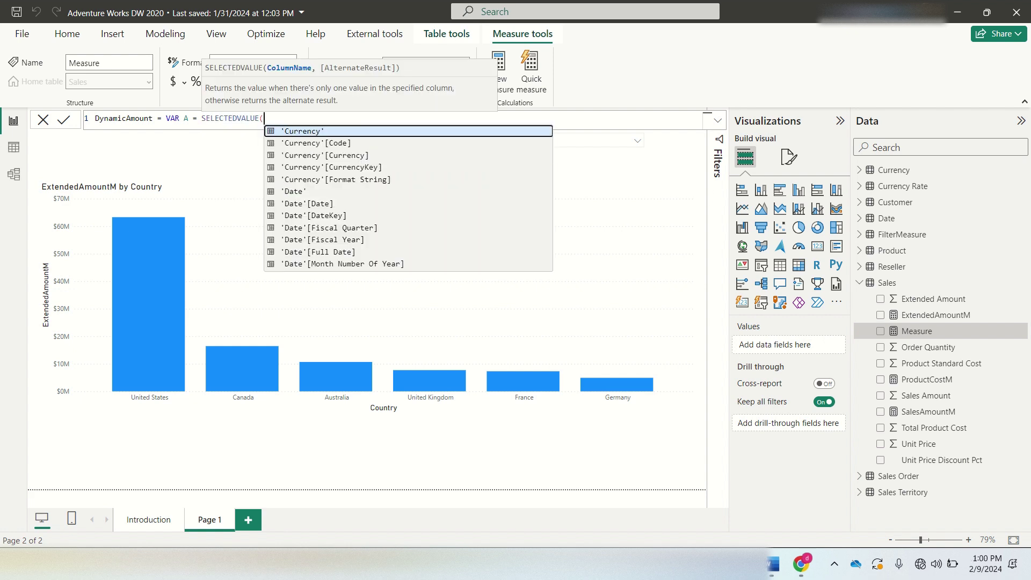
{"action": "type", "text": "Fil"}
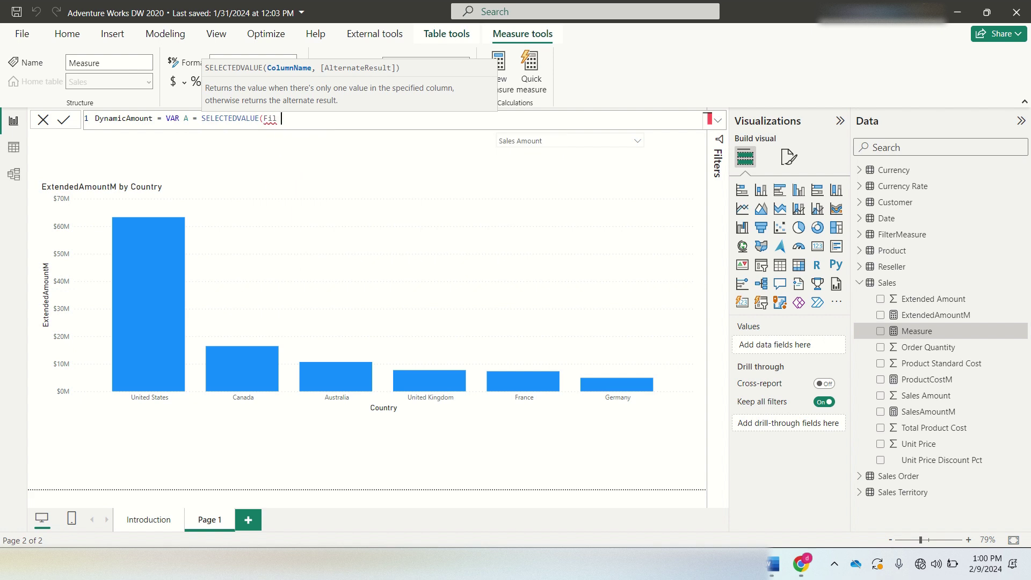
{"action": "type", "text": " terMeasure[Measure]"}
{"action": "key", "text": "Down"}
{"action": "key", "text": "Tab"}
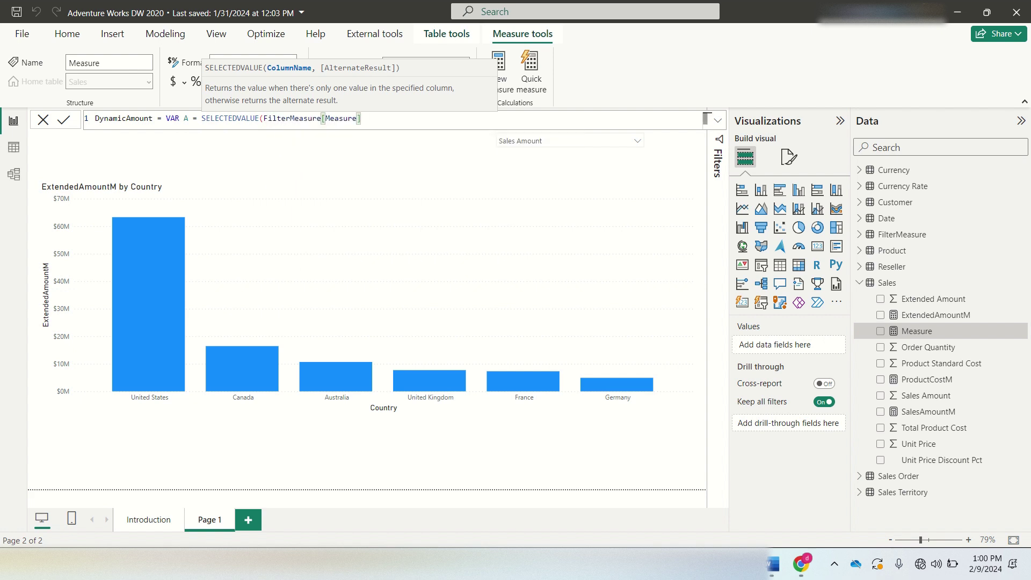
{"action": "type", "text": ")"}
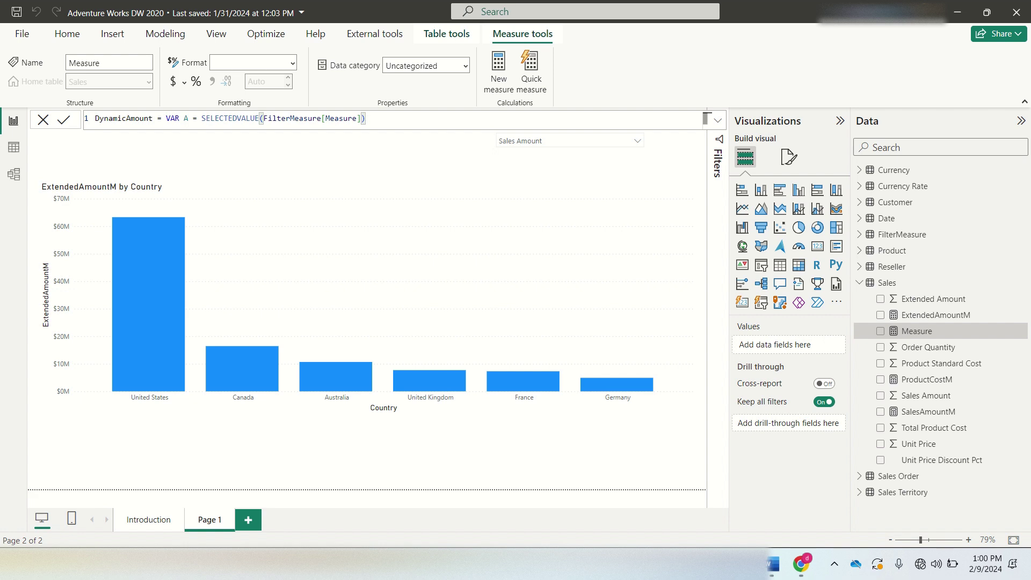
Add a second formula line that returns a SWITCH on A, mapping "Sales Amount" to [SalesAmountM].
{"action": "key", "text": "shift+Return"}
{"action": "type", "text": "Return "}
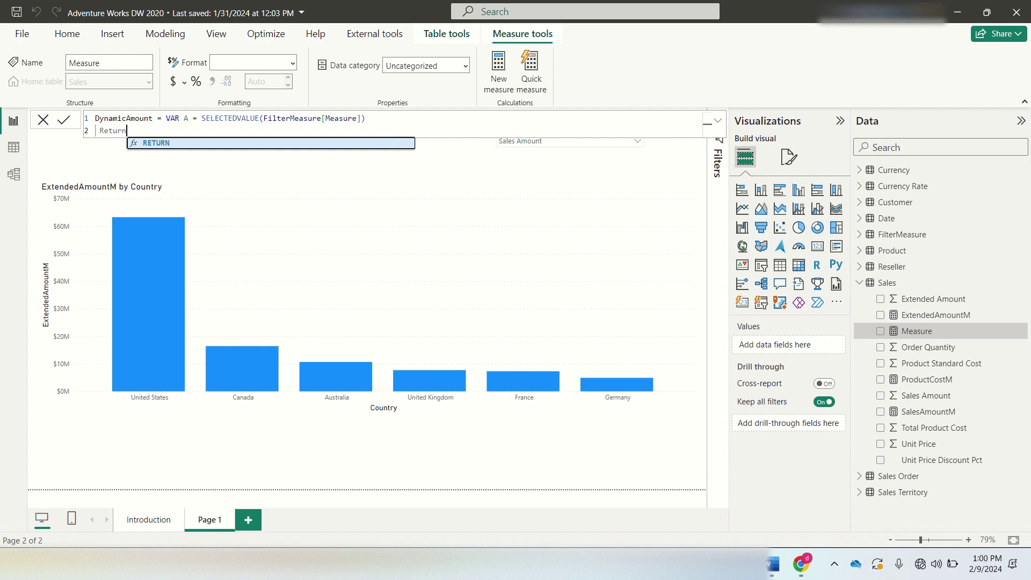
{"action": "type", "text": "SWIT"}
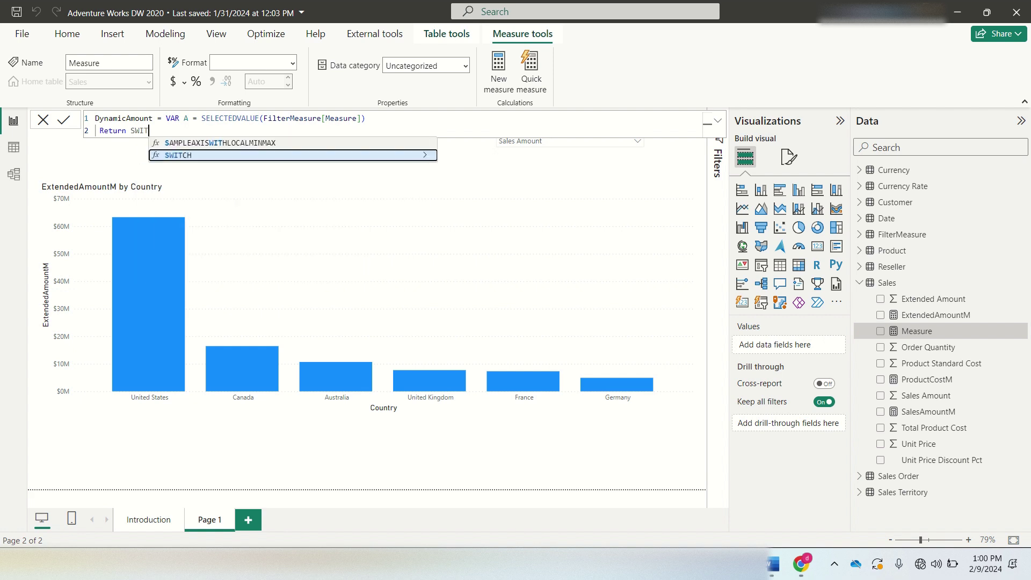
{"action": "key", "text": "Tab"}
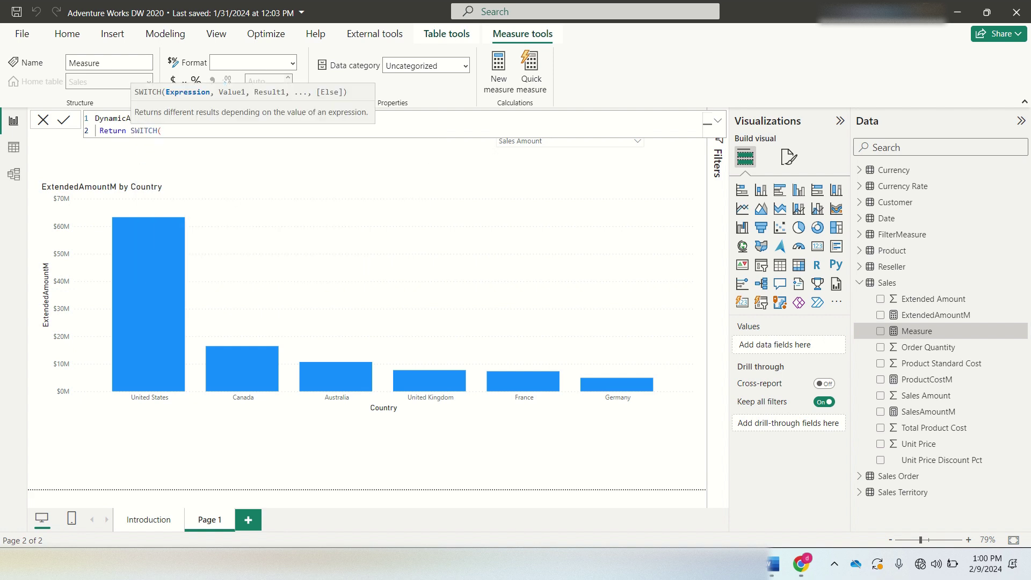
{"action": "type", "text": "A"}
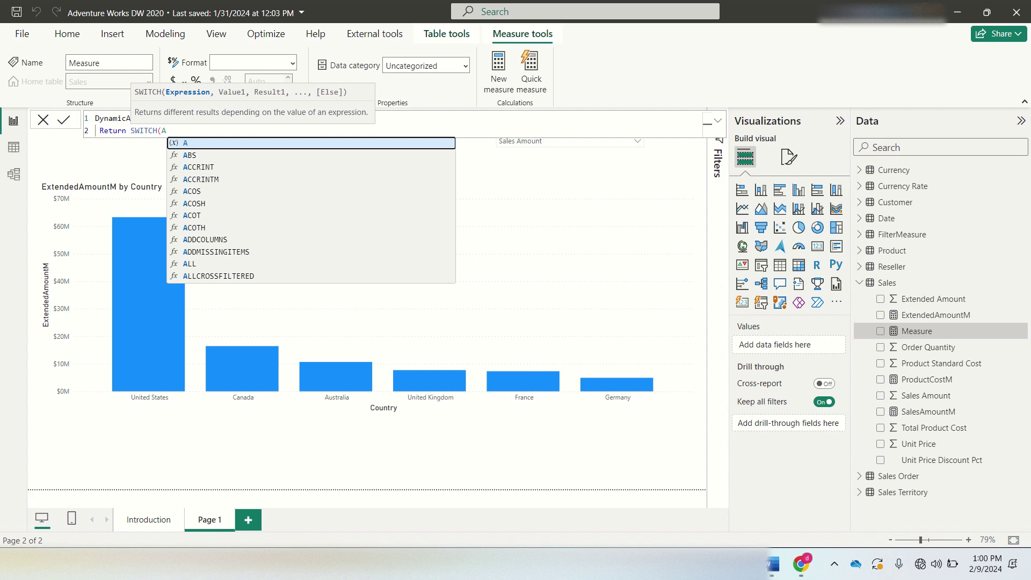
{"action": "type", "text": ",\"S"}
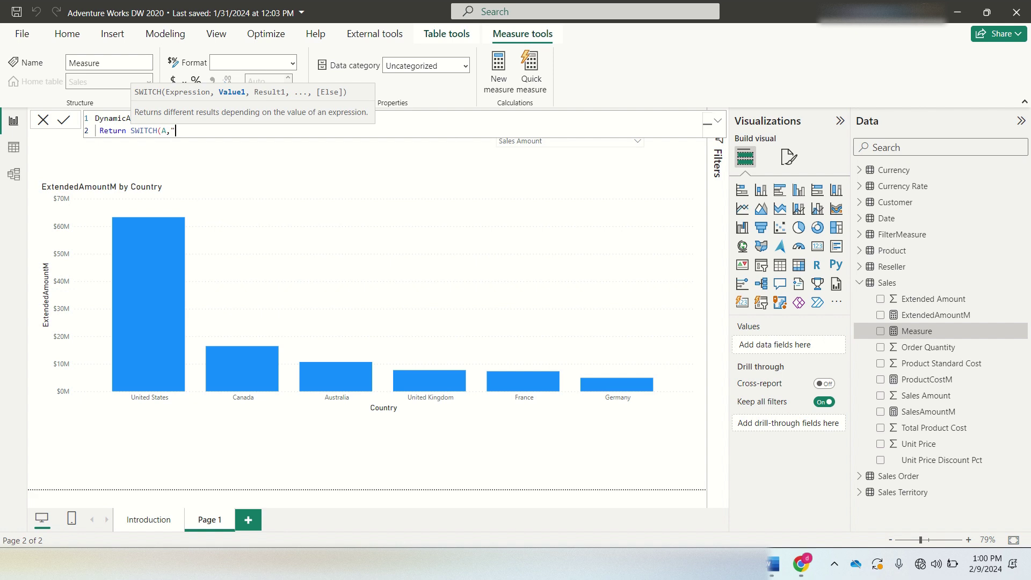
{"action": "type", "text": "ales Amount\",[Sal"}
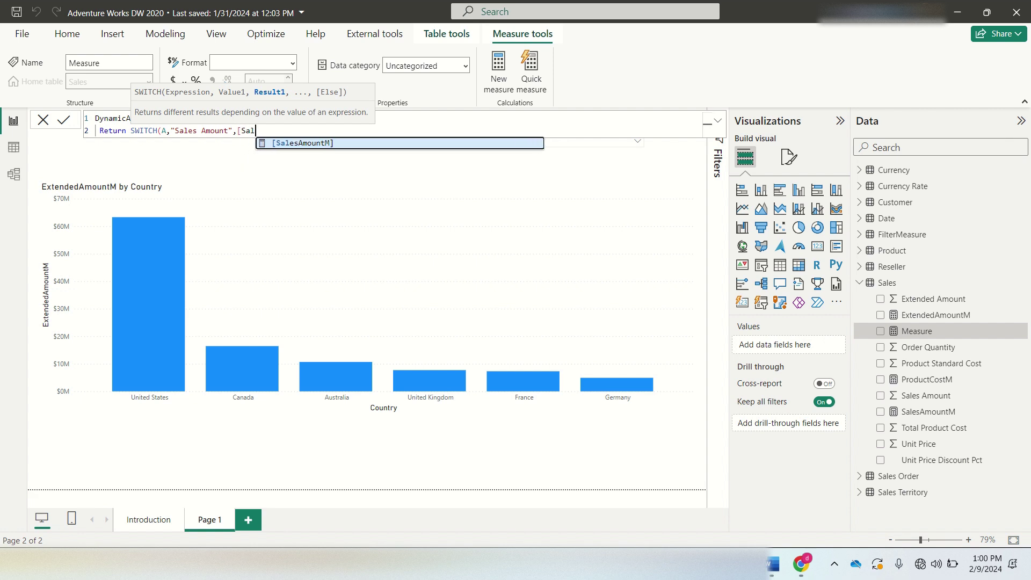
{"action": "type", "text": "esAmountM],\""}
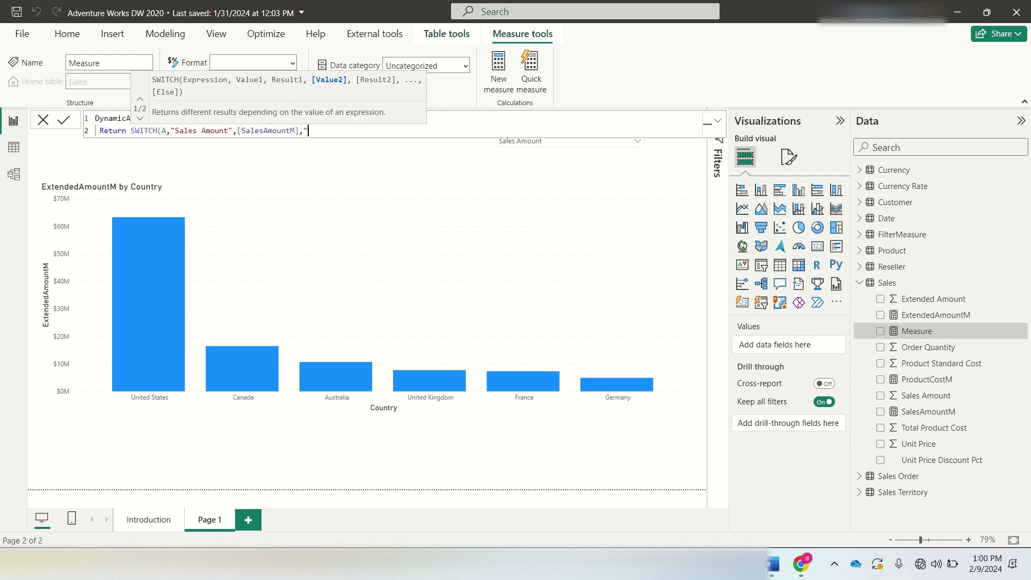
Complete the SWITCH by mapping "Extended Amount" to [ExtendedAmountM] and "Product Cost" to [ProductCostM], and commit the measure.
{"action": "type", "text": "Extended Amount\",["}
{"action": "key", "text": "Tab"}
{"action": "type", "text": ",\""}
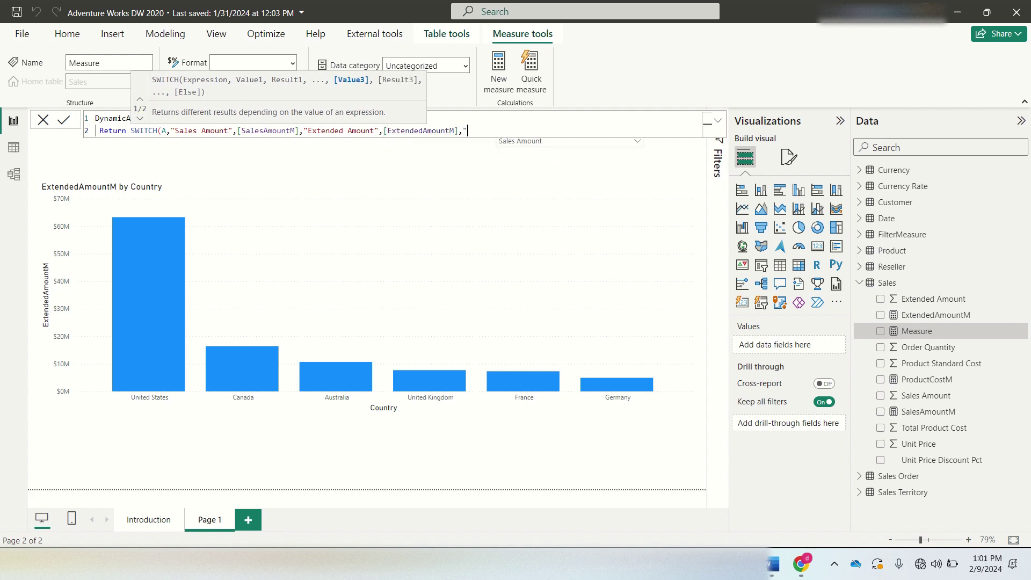
{"action": "type", "text": "Product Cost\",["}
{"action": "key", "text": "Down"}
{"action": "key", "text": "Tab"}
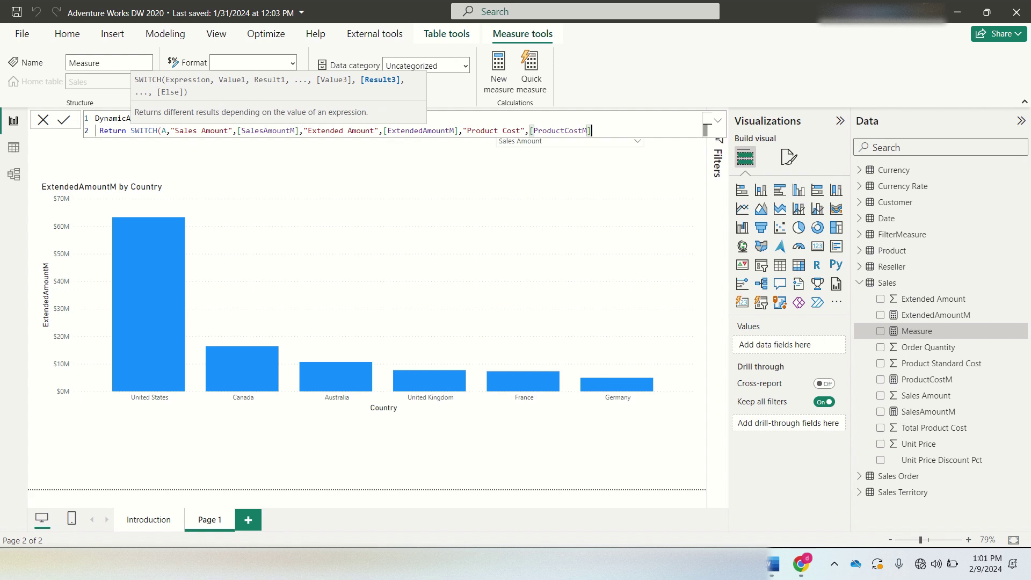
{"action": "type", "text": ")"}
{"action": "key", "text": "Return"}
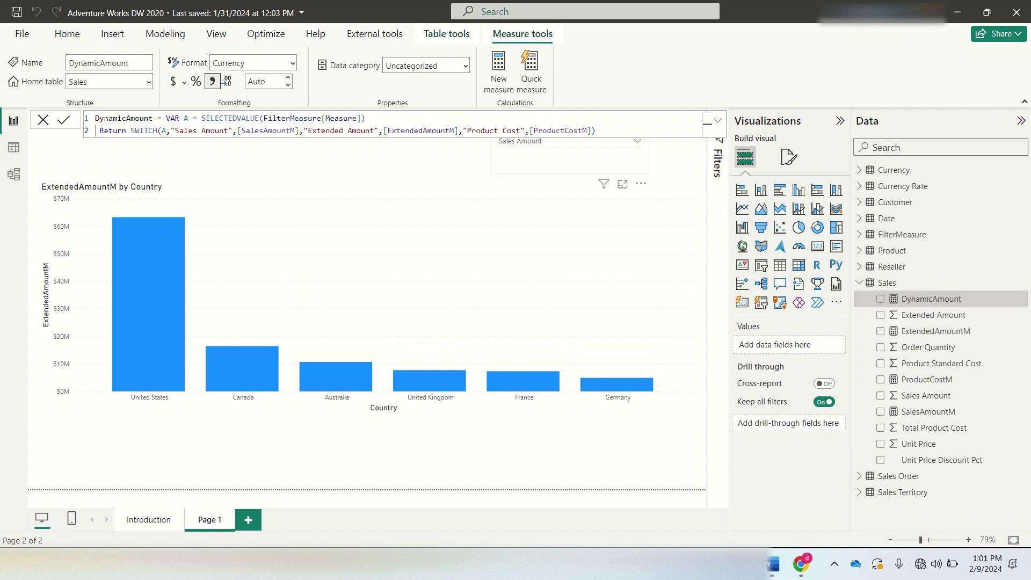
Replace ExtendedAmountM with the DynamicAmount measure on the column chart's Y-axis.
{"action": "left_click", "coordinate": [638, 142]}
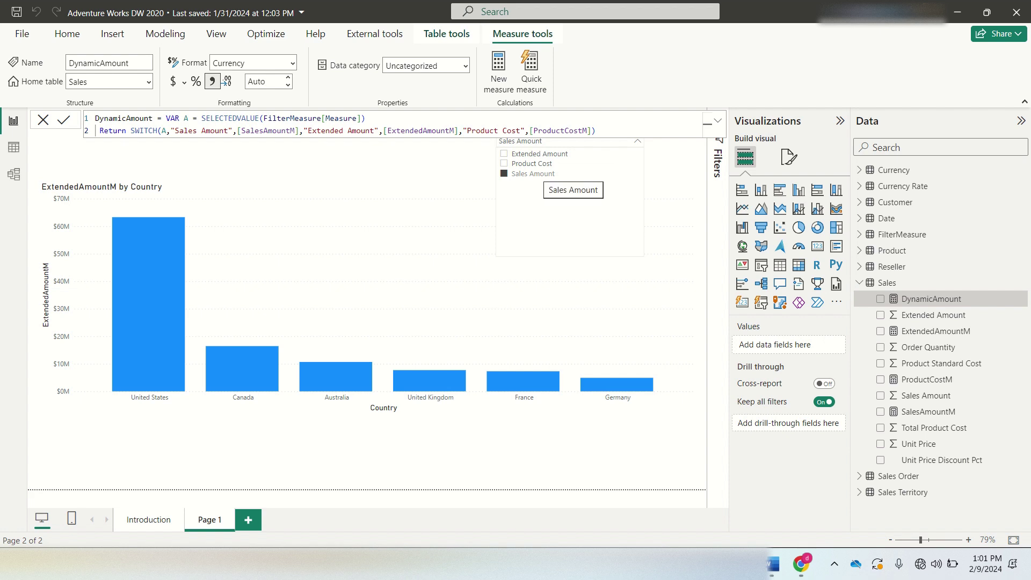
{"action": "left_click", "coordinate": [419, 258]}
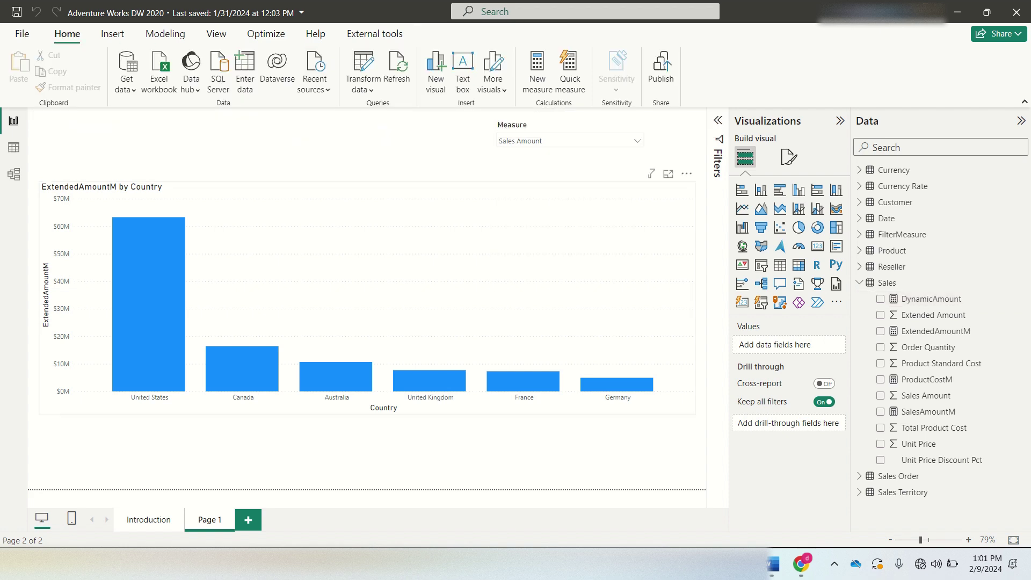
{"action": "left_click", "coordinate": [484, 258]}
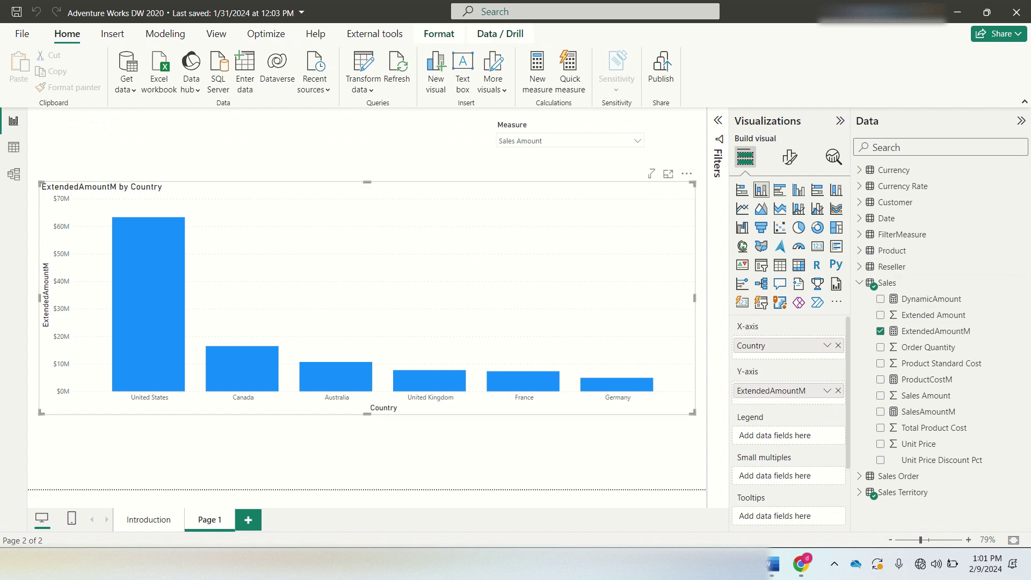
{"action": "left_click", "coordinate": [838, 390]}
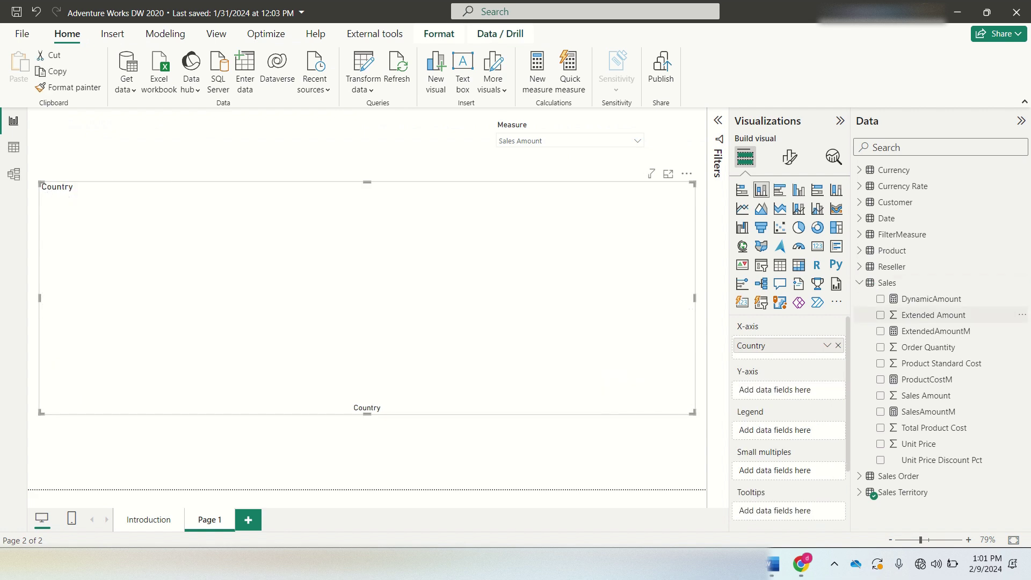
{"action": "left_click_drag", "start_coordinate": [932, 299], "coordinate": [779, 391]}
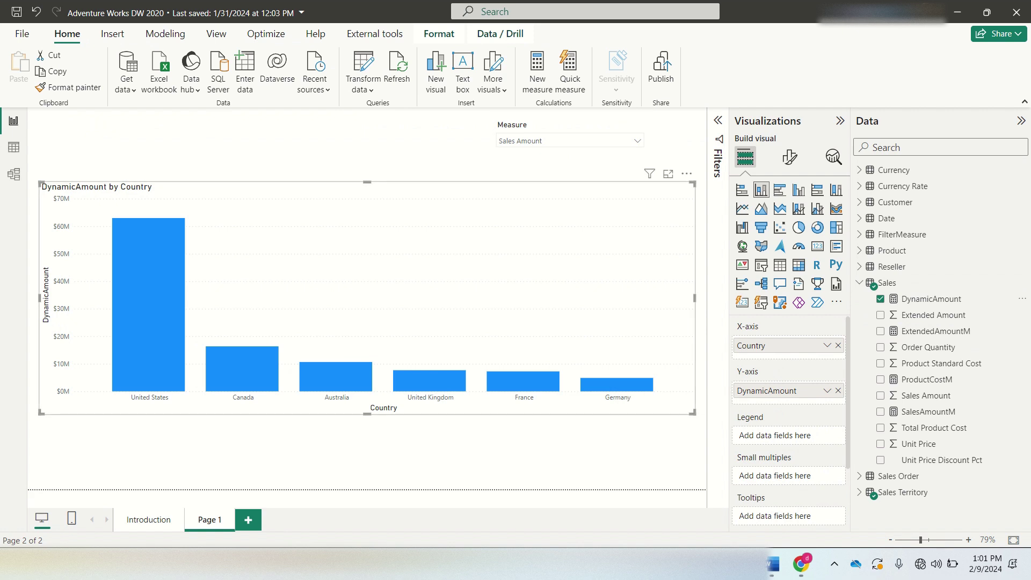
Test the chart with Product Cost and Extended Amount in the Measure slicer, and leave Sales Amount selected.
{"action": "mouse_move", "coordinate": [179, 256]}
{"action": "left_click", "coordinate": [637, 141]}
{"action": "left_click", "coordinate": [504, 163]}
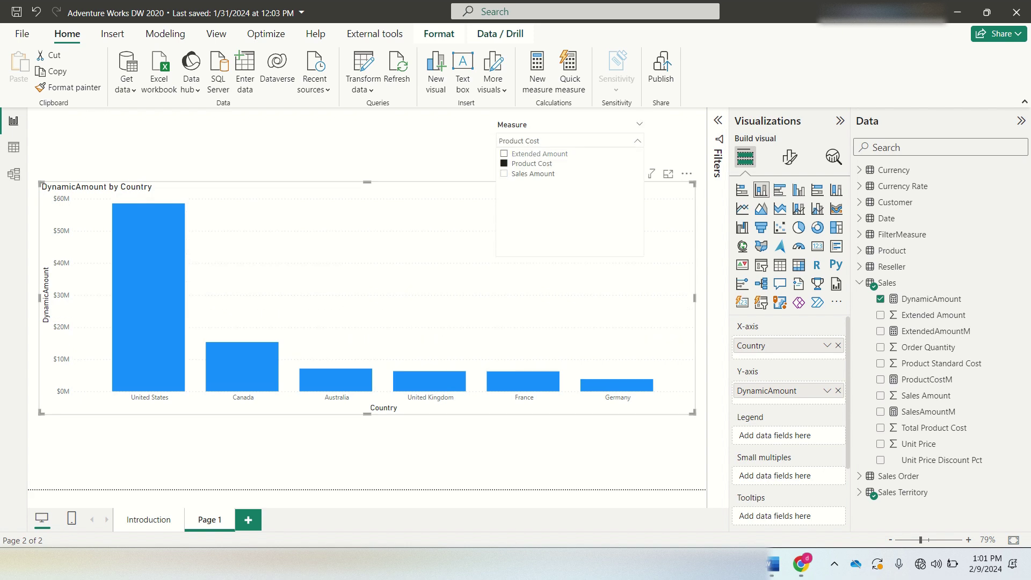
{"action": "left_click", "coordinate": [504, 153]}
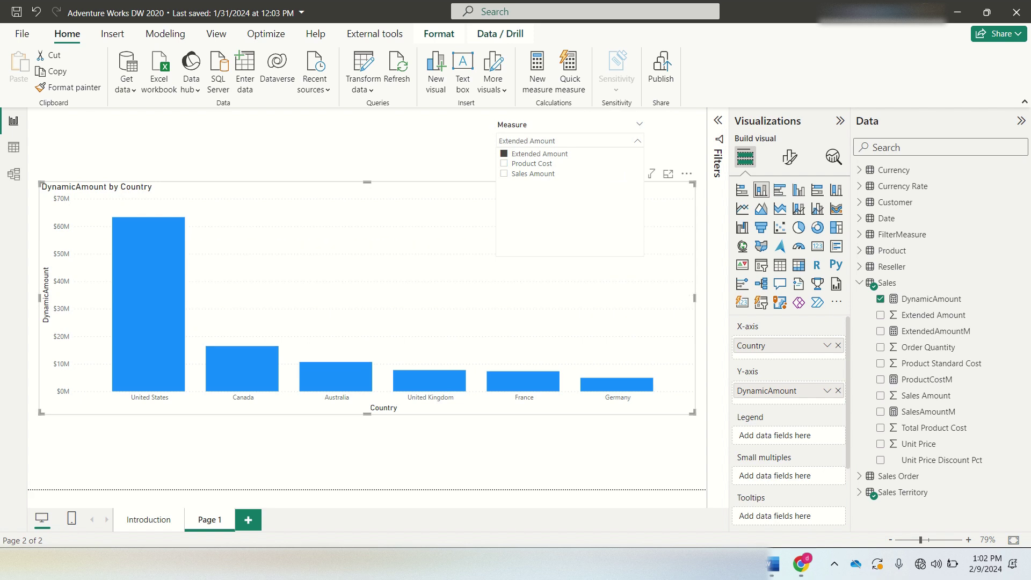
{"action": "left_click", "coordinate": [504, 173]}
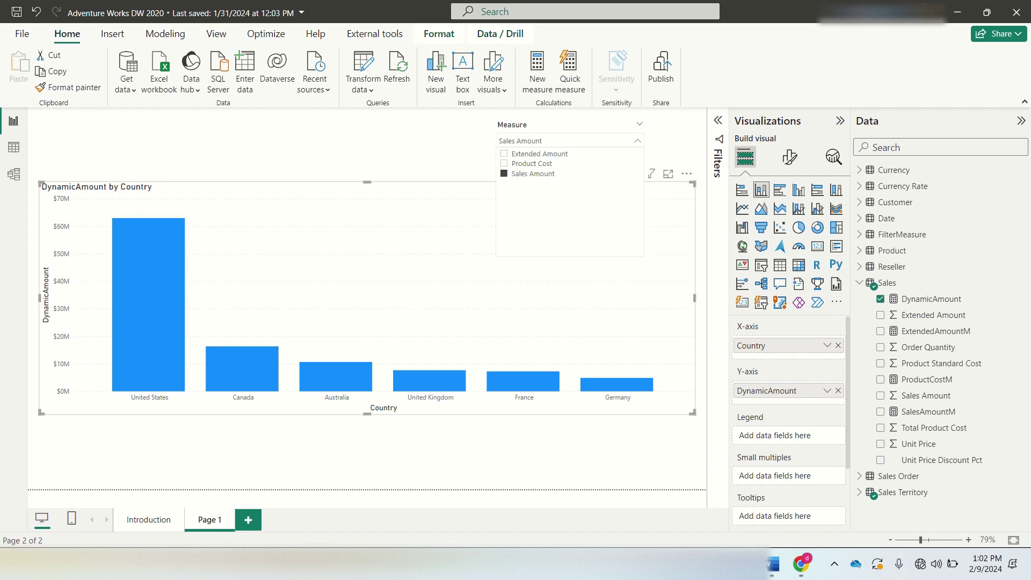
{"action": "left_click", "coordinate": [638, 140]}
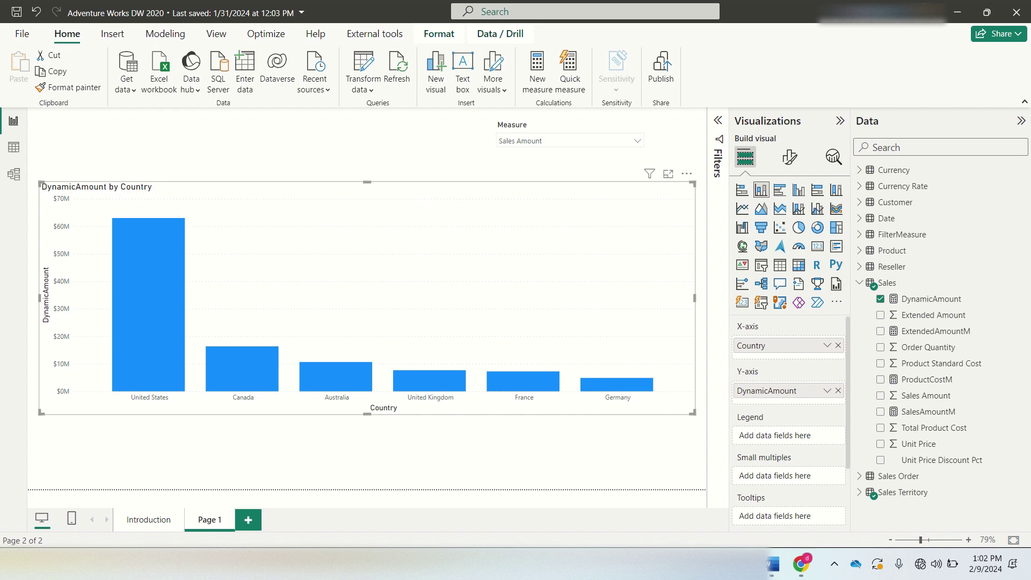
Shorten the DynamicAmount chart and add a stacked column chart of SalesAmountM by Country in the space beneath it.
{"action": "left_click_drag", "start_coordinate": [366, 415], "coordinate": [367, 313]}
{"action": "left_click", "coordinate": [376, 364]}
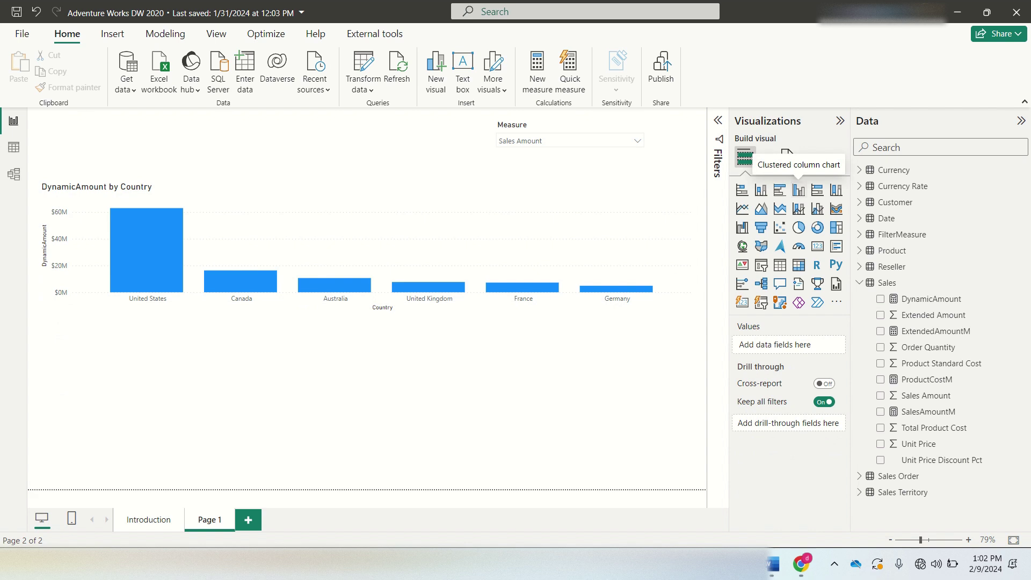
{"action": "left_click", "coordinate": [798, 189]}
{"action": "left_click", "coordinate": [762, 189]}
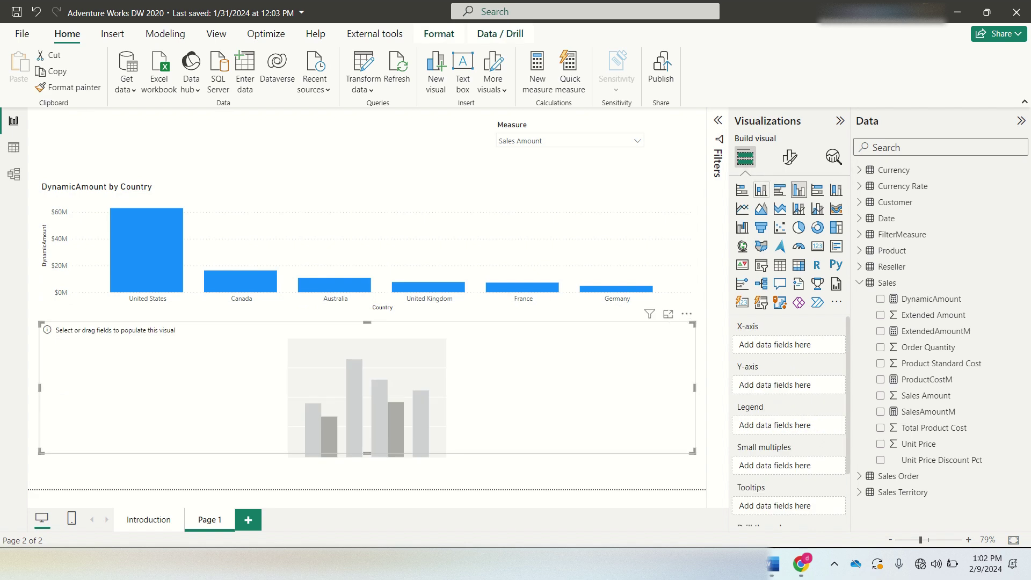
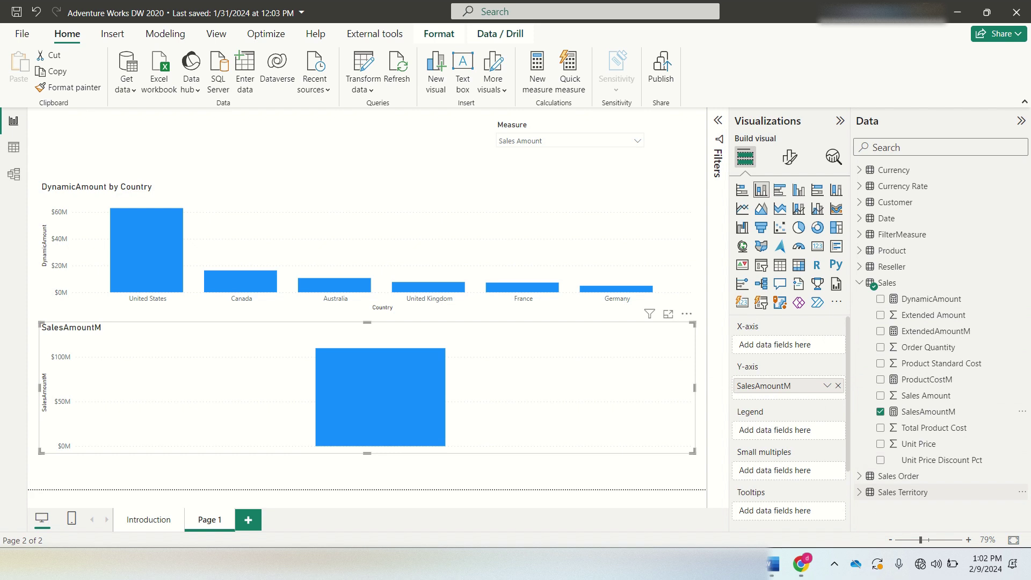
{"action": "left_click", "coordinate": [859, 492]}
{"action": "left_click_drag", "start_coordinate": [916, 508], "coordinate": [779, 345]}
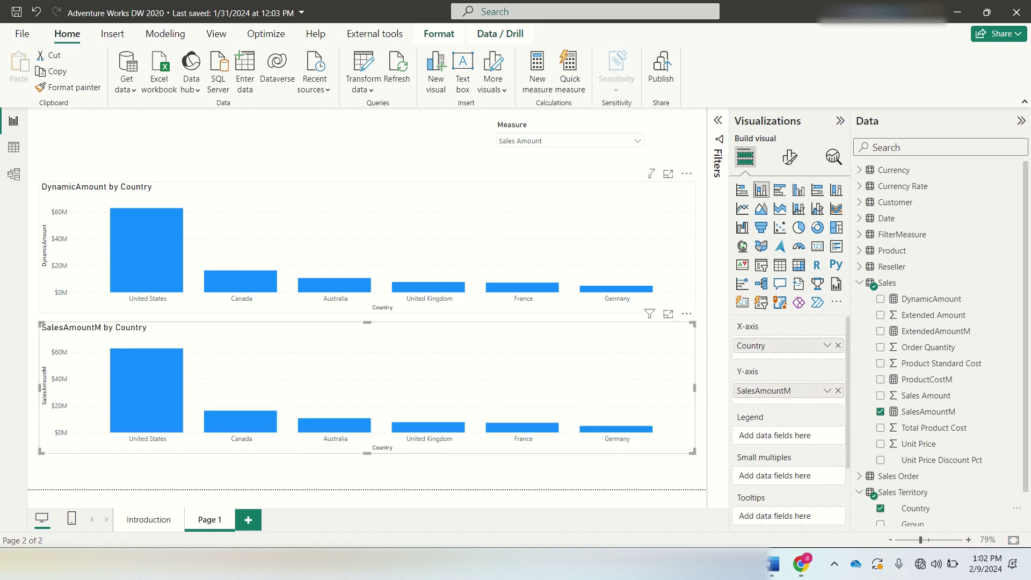
Show the DynamicAmount chart's formatting options and check its column color settings.
{"action": "left_click", "coordinate": [537, 241]}
{"action": "left_click", "coordinate": [789, 157]}
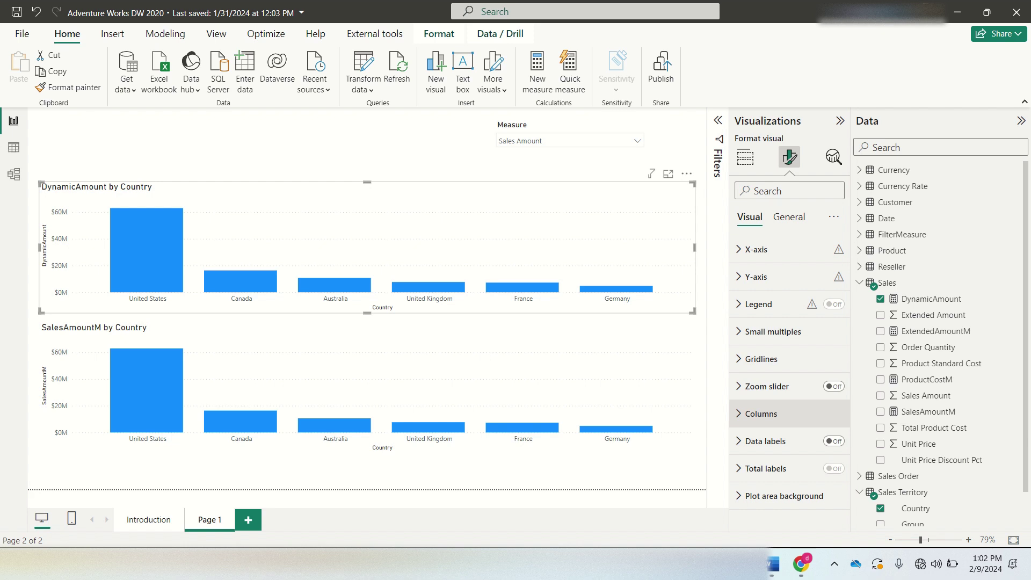
{"action": "left_click", "coordinate": [763, 414]}
{"action": "scroll", "coordinate": [790, 414], "scroll_direction": "down", "scroll_amount": 2}
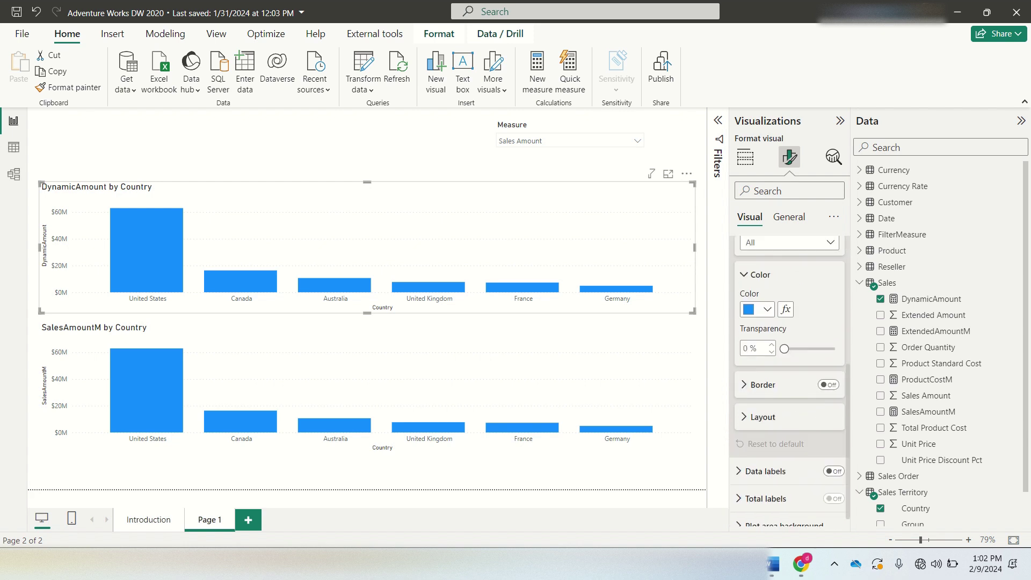
{"action": "scroll", "coordinate": [790, 376], "scroll_direction": "up", "scroll_amount": 2}
{"action": "left_click", "coordinate": [762, 413]}
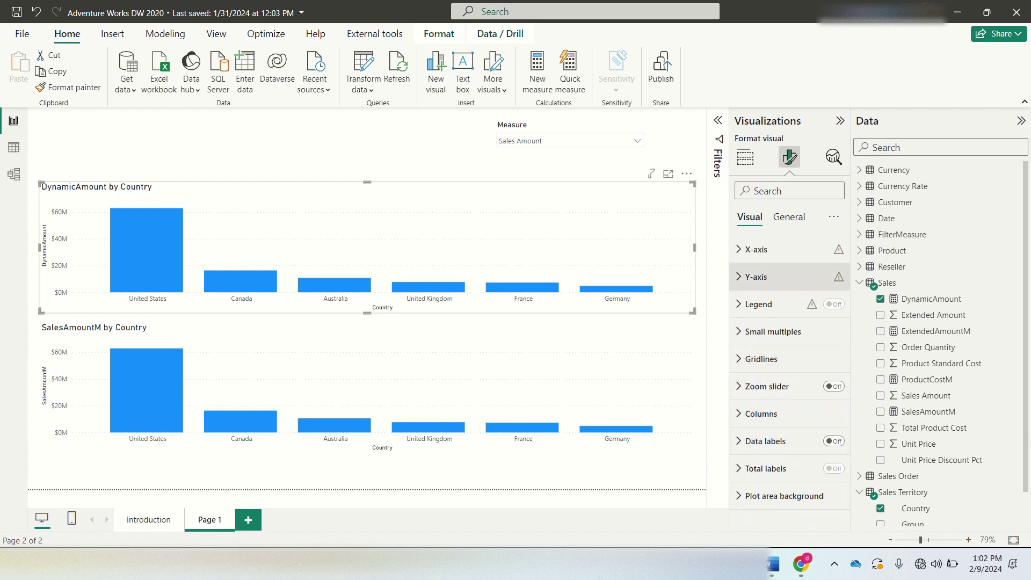
Check the DynamicAmount chart's Y-axis settings and turn on data labels for both the DynamicAmount and SalesAmountM column charts.
{"action": "left_click", "coordinate": [756, 277]}
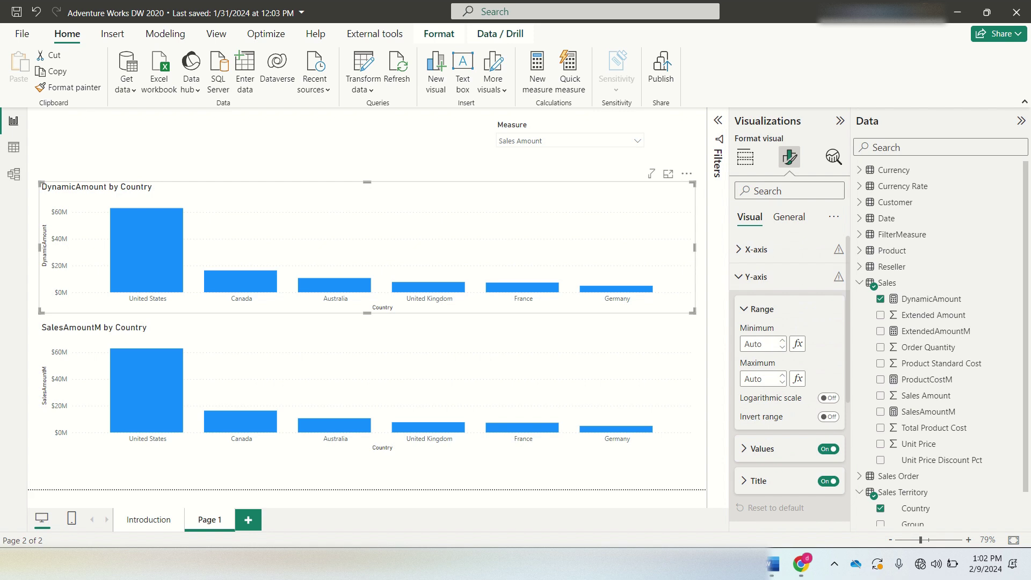
{"action": "left_click", "coordinate": [763, 449]}
{"action": "left_click", "coordinate": [762, 449]}
{"action": "left_click", "coordinate": [757, 276]}
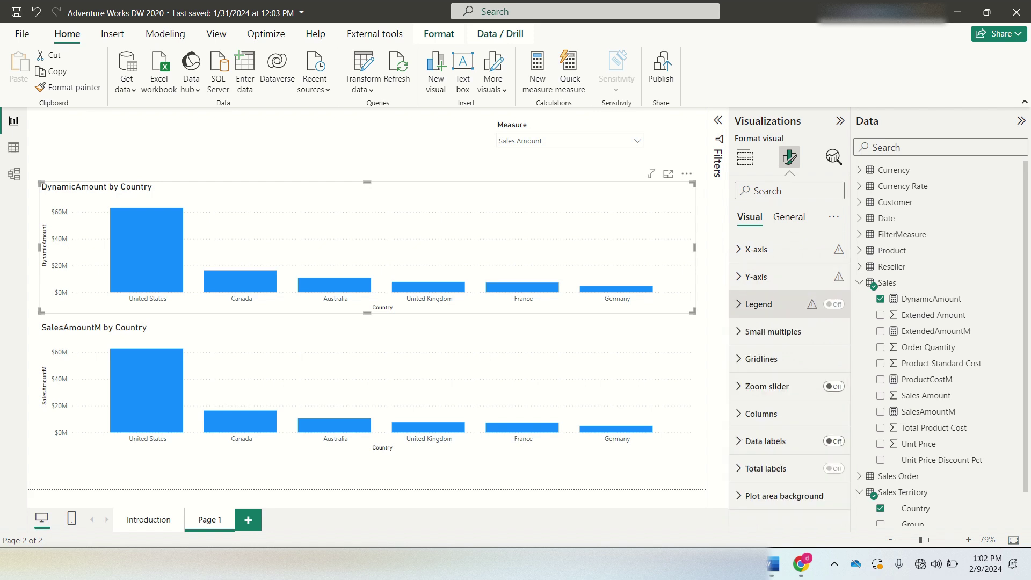
{"action": "left_click", "coordinate": [834, 441]}
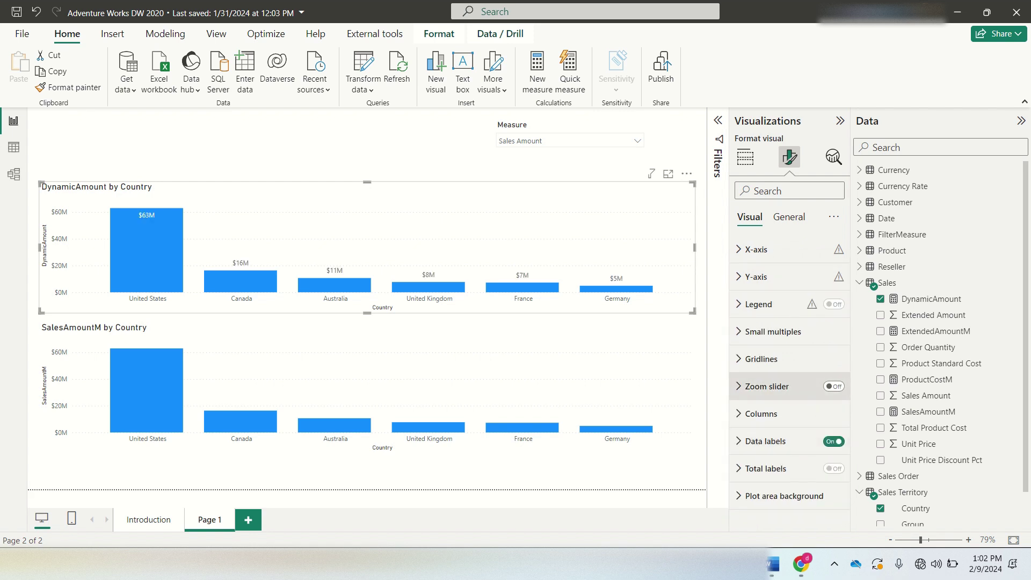
{"action": "left_click", "coordinate": [659, 385]}
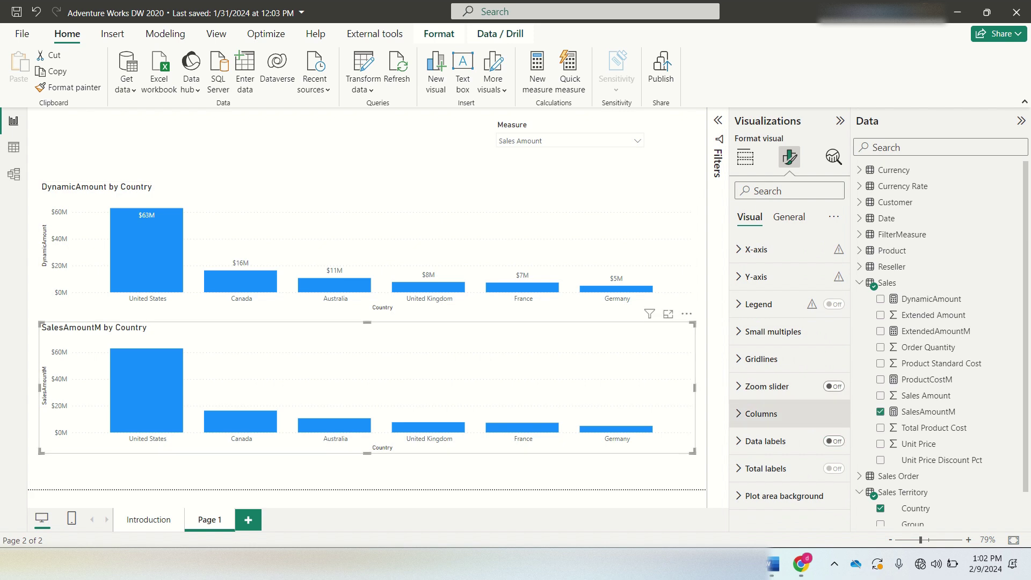
{"action": "left_click", "coordinate": [833, 441]}
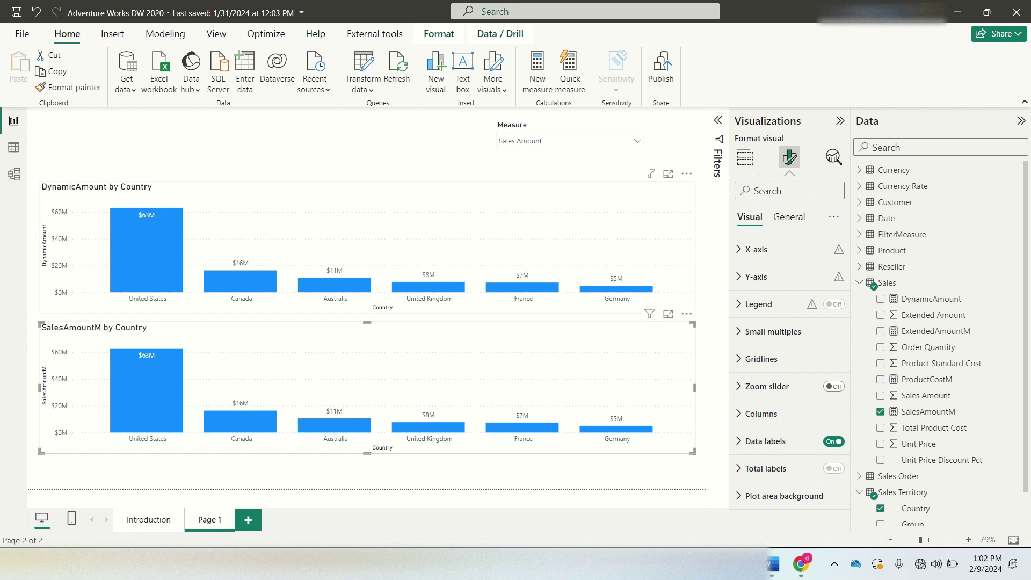
Set the Measure slicer to Product Cost and replace SalesAmountM with ProductCostM on the lower chart's Y-axis.
{"action": "mouse_move", "coordinate": [255, 418]}
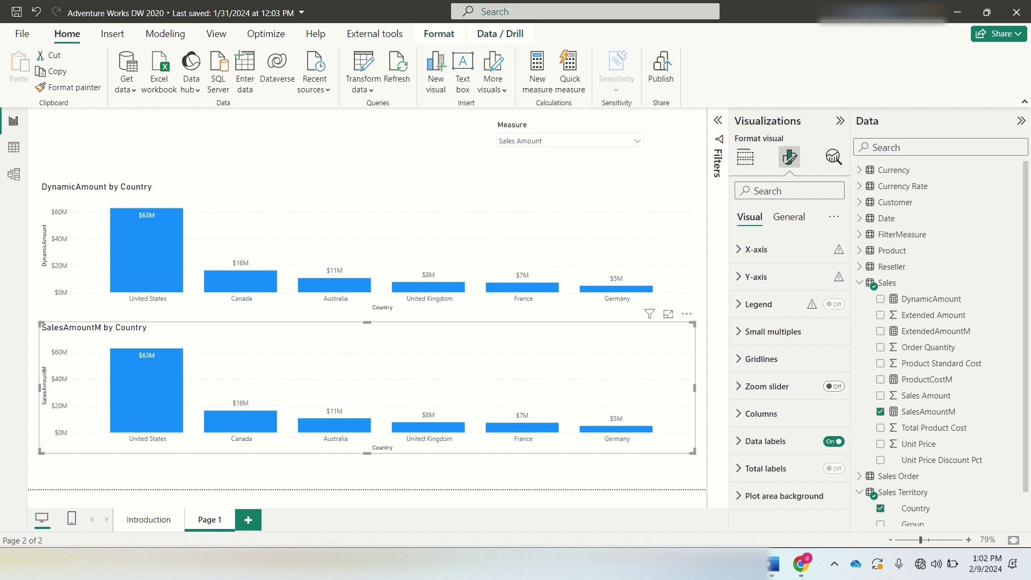
{"action": "left_click", "coordinate": [637, 141]}
{"action": "left_click", "coordinate": [532, 163]}
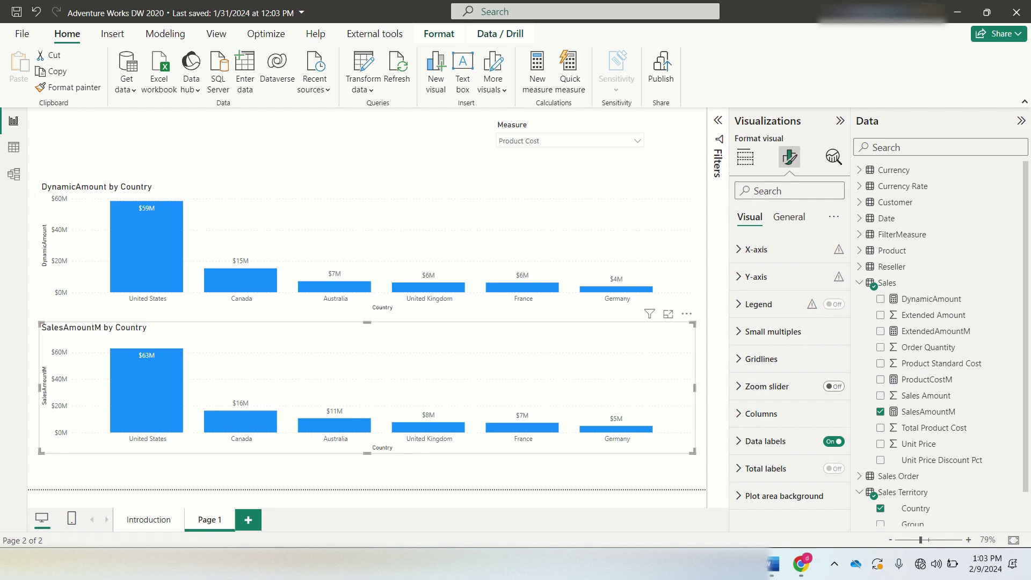
{"action": "left_click", "coordinate": [746, 157]}
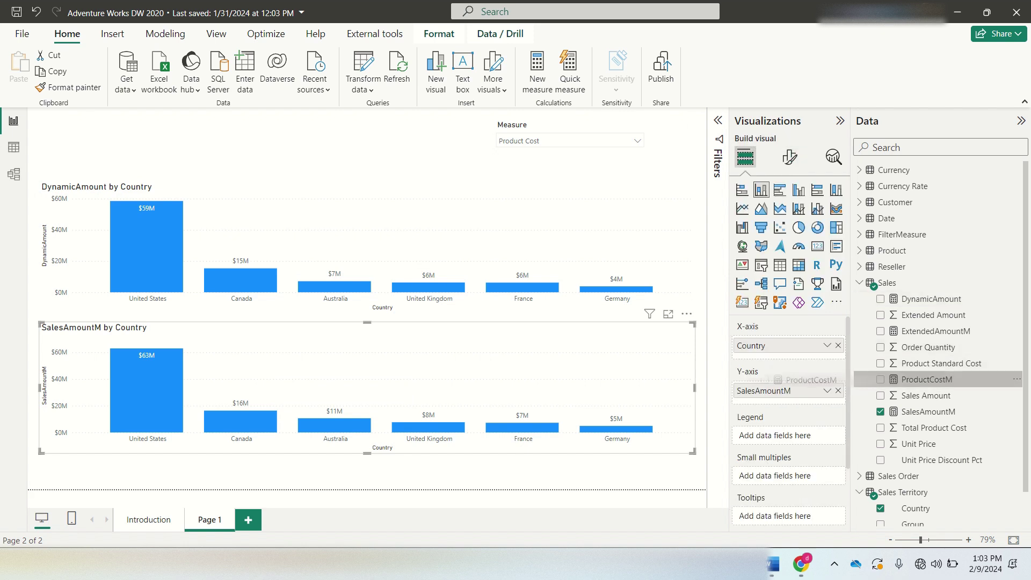
{"action": "left_click", "coordinate": [881, 379]}
{"action": "left_click", "coordinate": [838, 407]}
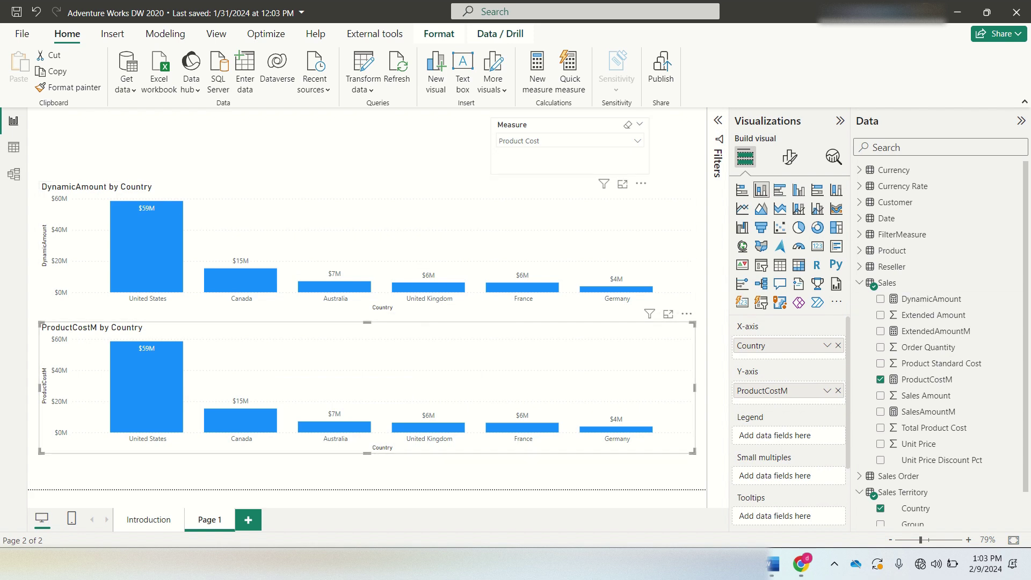
Set the Measure slicer to Extended Amount and replace ProductCostM with ExtendedAmountM on the lower chart's Y-axis.
{"action": "left_click", "coordinate": [638, 141]}
{"action": "left_click", "coordinate": [505, 154]}
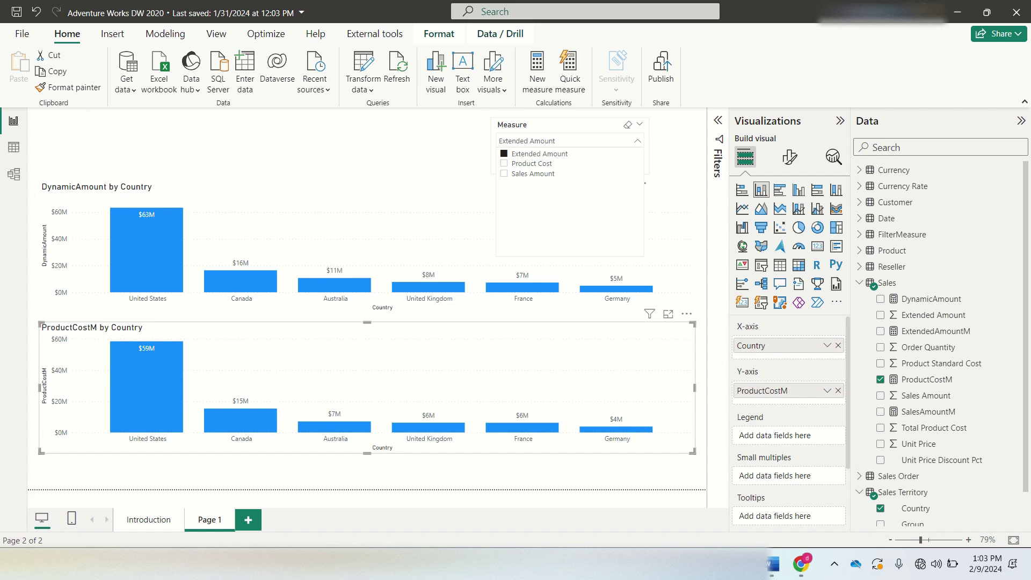
{"action": "left_click", "coordinate": [638, 141]}
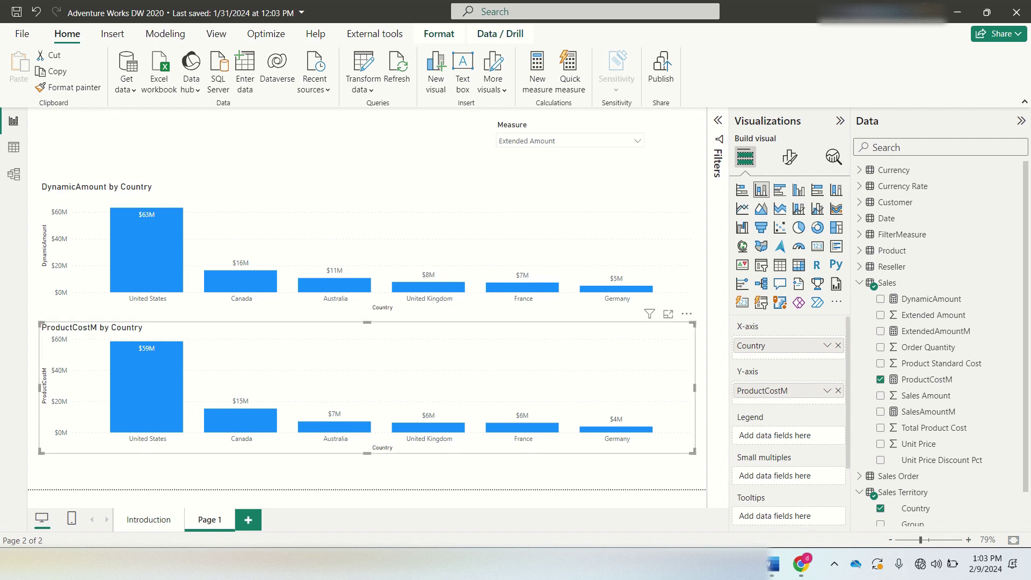
{"action": "left_click_drag", "start_coordinate": [935, 331], "coordinate": [591, 338]}
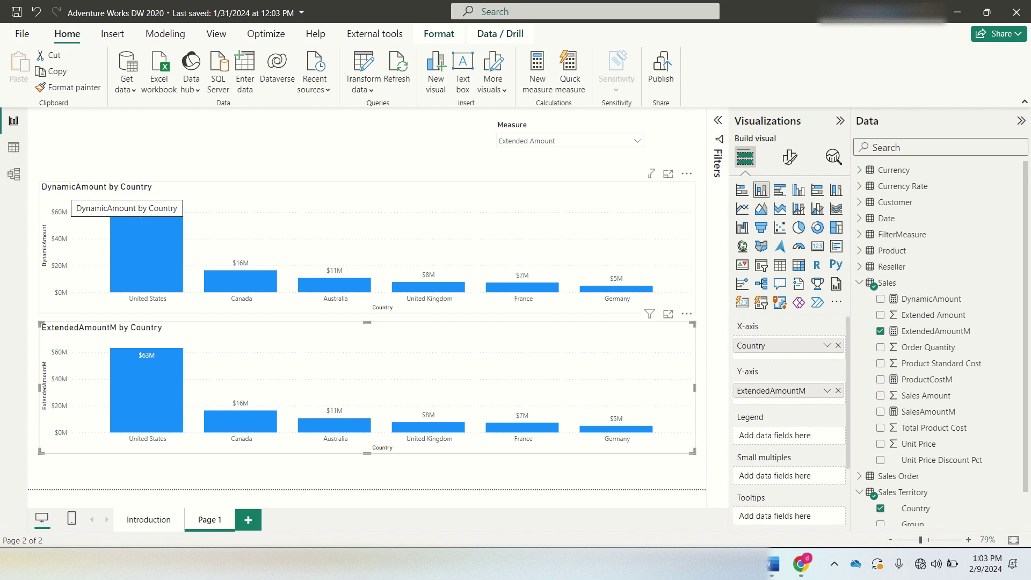
Test the DynamicAmount chart with Product Cost in the Measure slicer, and leave Sales Amount selected.
{"action": "left_click", "coordinate": [637, 141]}
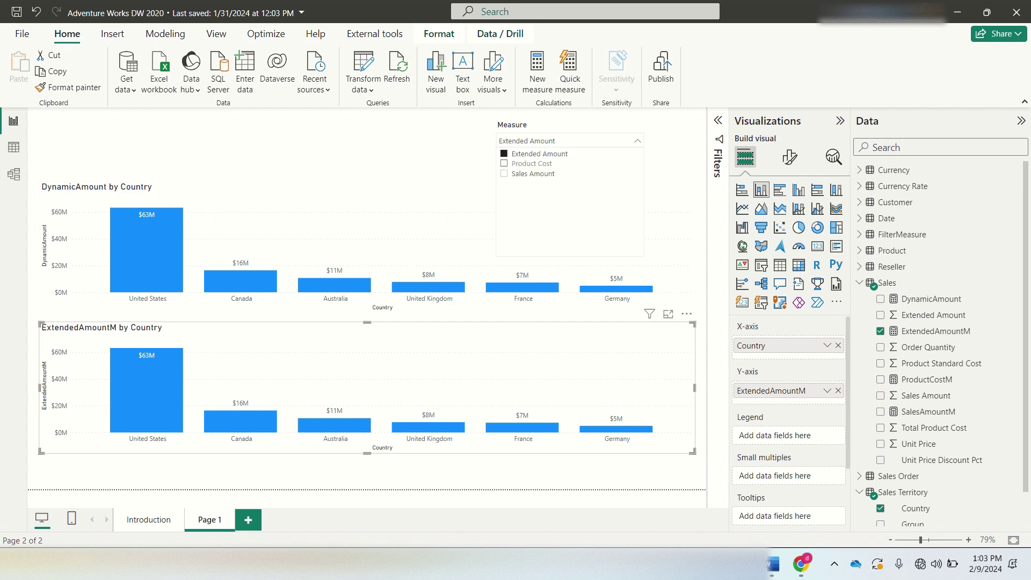
{"action": "left_click", "coordinate": [505, 164]}
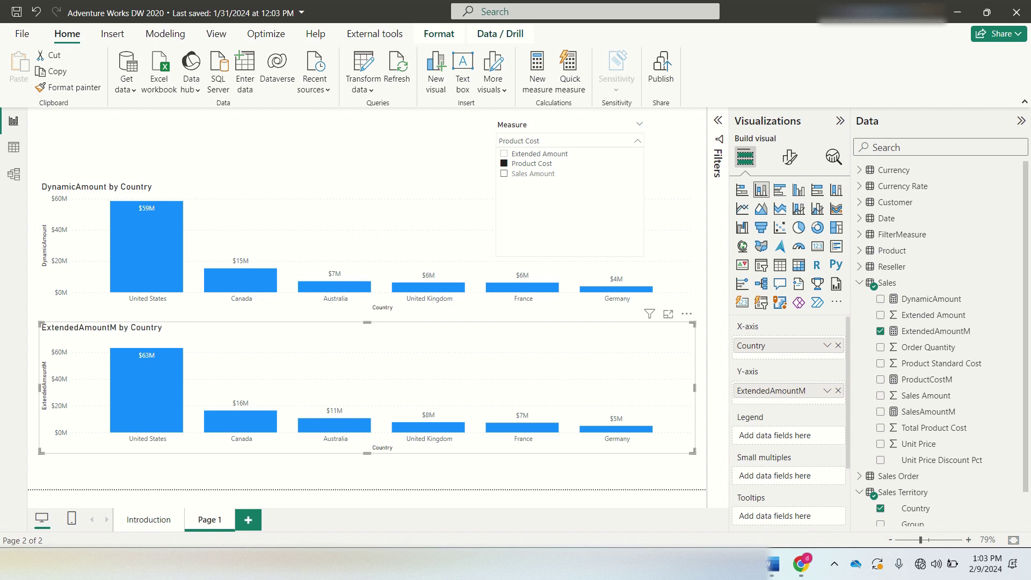
{"action": "left_click", "coordinate": [504, 174]}
{"action": "left_click", "coordinate": [638, 140]}
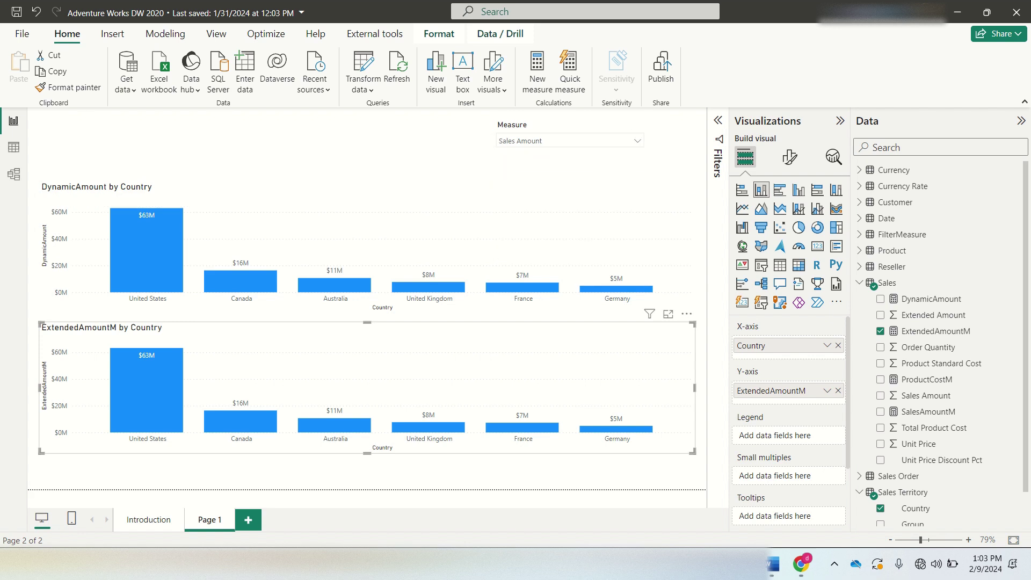